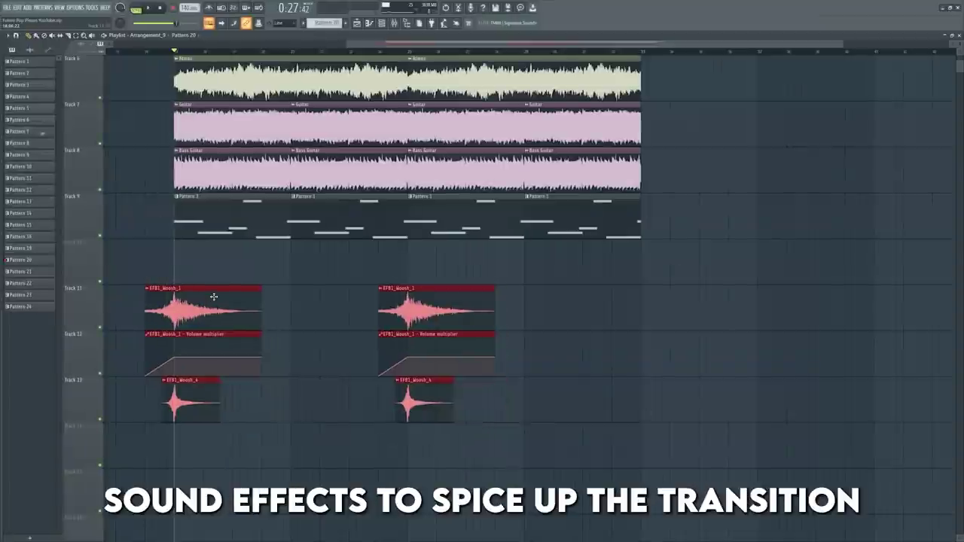
Review the whoosh transition effects across the arrangement and play back the transition into the build-up
left_click(199, 272, "ctrl")
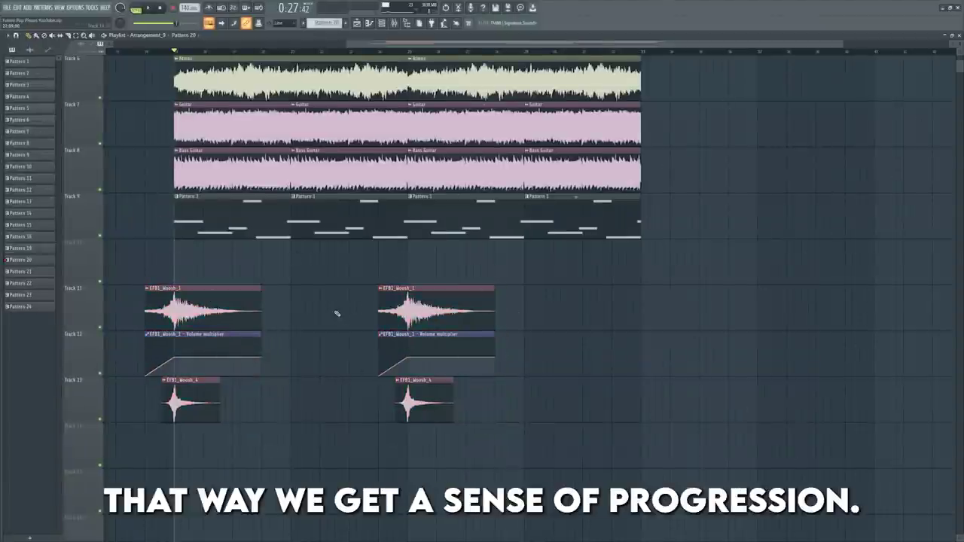
scroll(337, 313, "up", 5)
scroll(337, 314, "down", 3)
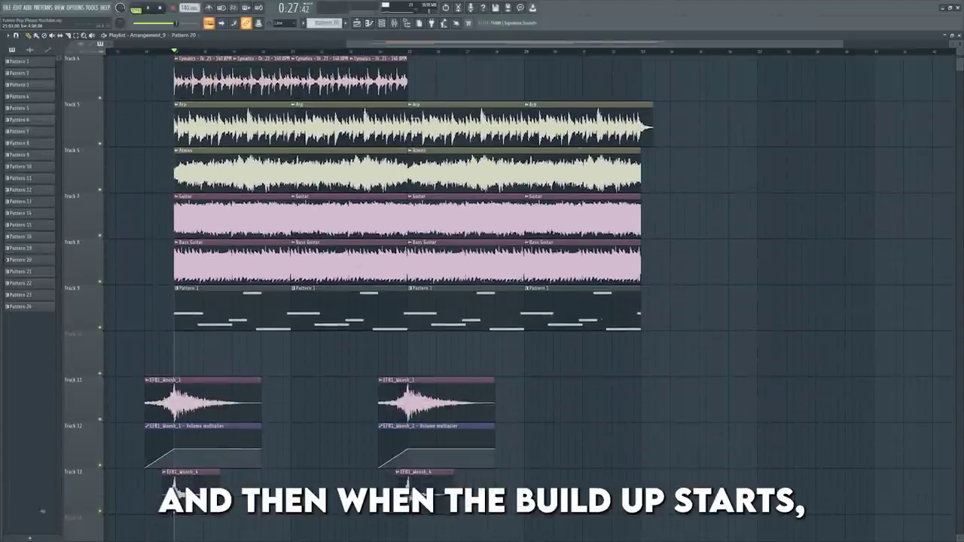
scroll(336, 314, "down", 3)
scroll(615, 215, "up", 1)
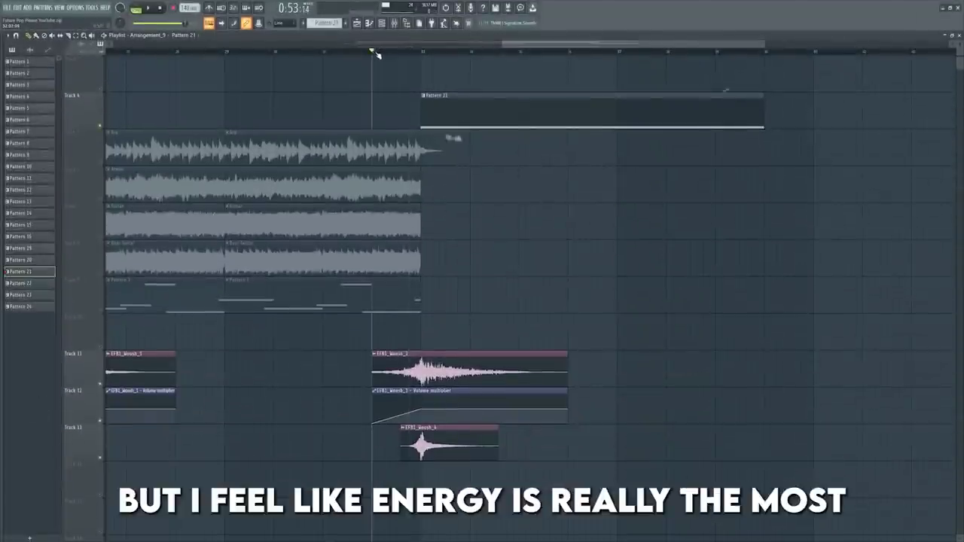
scroll(615, 103, "up", 1)
scroll(592, 54, "up", 2)
key("space")
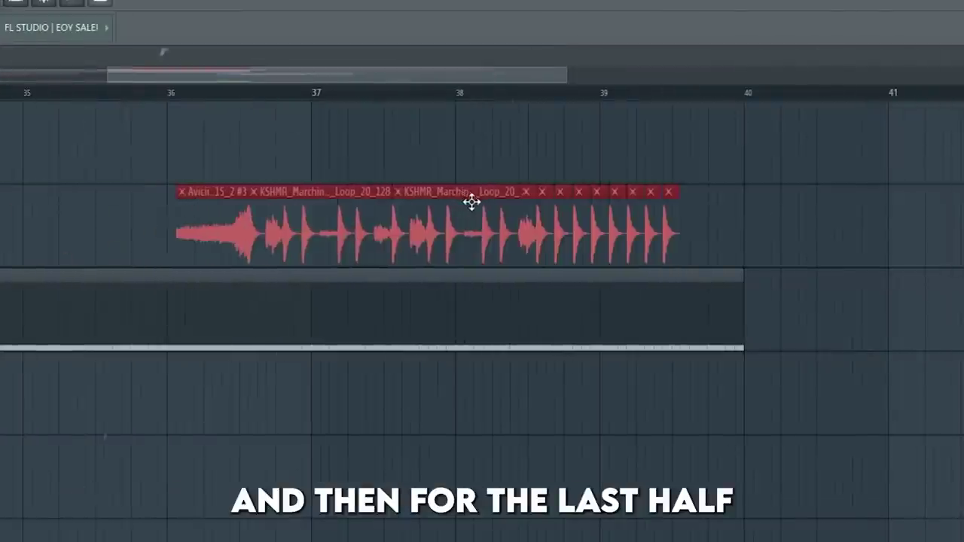
Move the muted marching snare fill clips so they finish at bar 40, and unmute them
left_click_drag(696, 99, 725, 107)
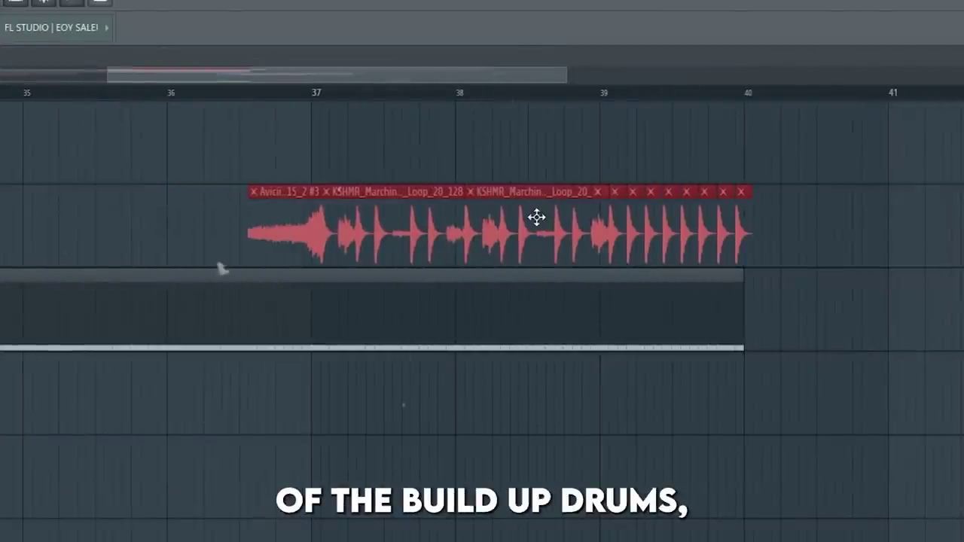
key("alt+shift+m")
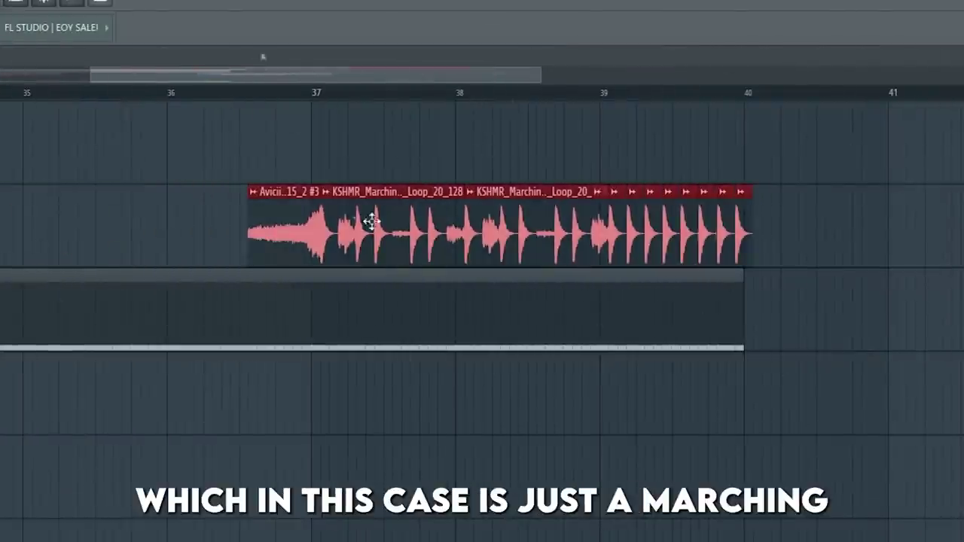
left_click_drag(271, 226, 263, 224)
left_click(239, 128, "ctrl")
Adjust the mixer volume of the KSHMR marching snare loop's track
left_click(239, 92)
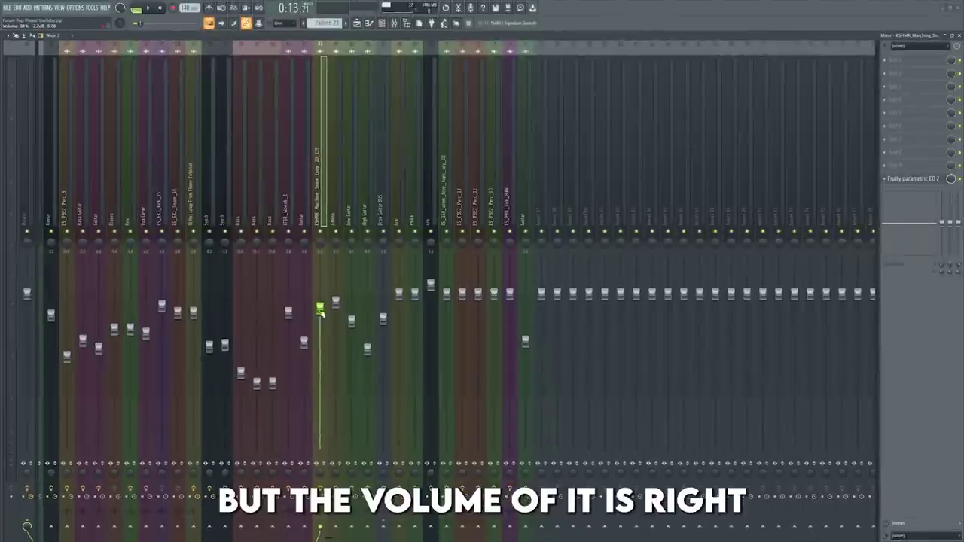
scroll(324, 316, "up", 2)
left_click_drag(273, 315, 277, 319)
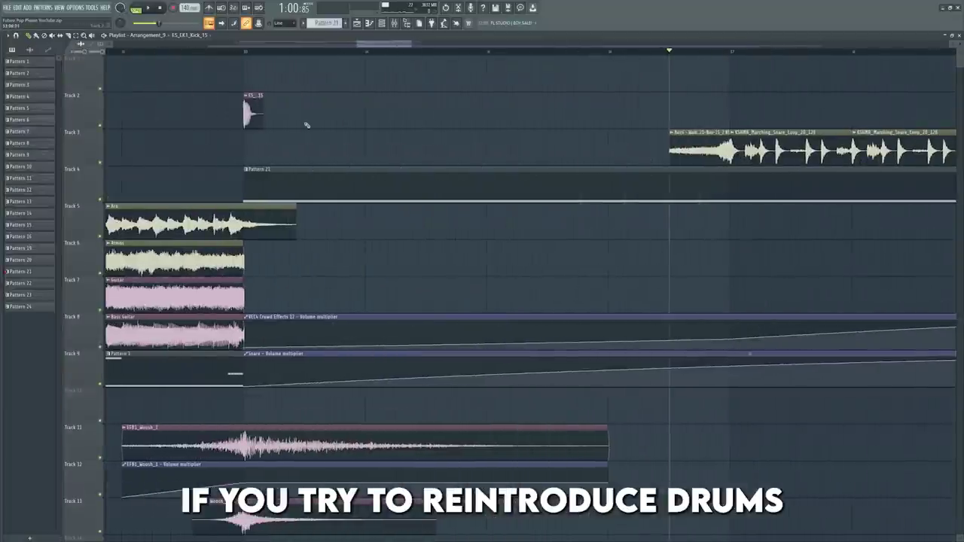
Place ES_EK1_Kick_15 clips along Track 2 through the build-up, every two beats before bar 37 and every beat from there
left_click_drag(306, 124, 415, 122)
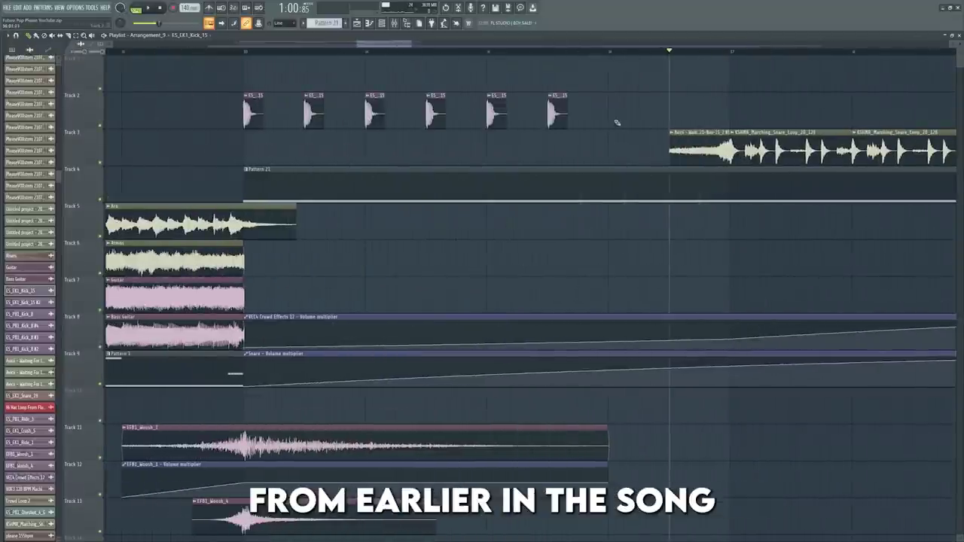
left_click(617, 122)
left_click(676, 121)
left_click(736, 119)
left_click_drag(388, 43, 405, 43)
left_click(504, 119)
left_click(535, 119)
left_click(565, 119)
Repeat the bar 37 kicks through the rest of the build-up and duplicate the Guitar and Bass Guitar clips underneath
left_click_drag(590, 53, 468, 52)
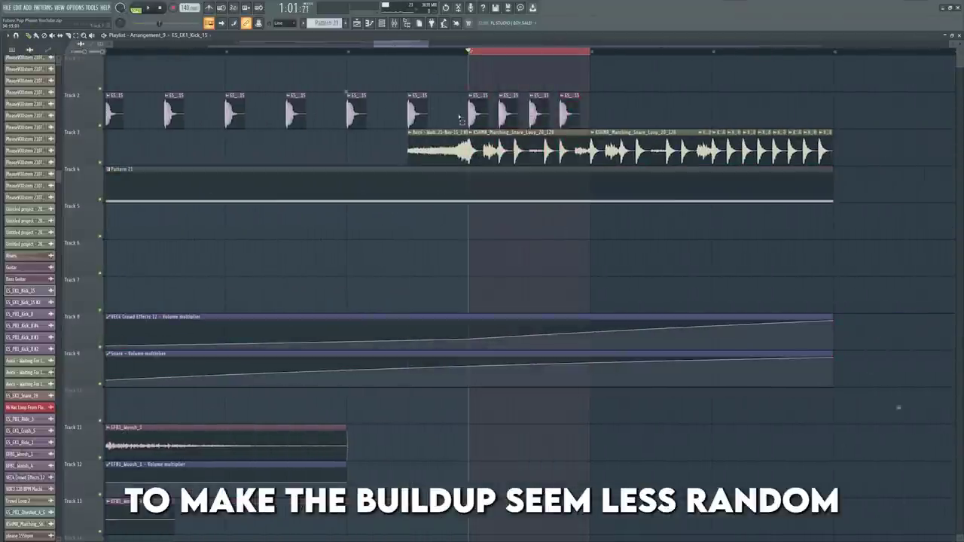
key("ctrl+b")
key("ctrl+b")
key("ctrl+b")
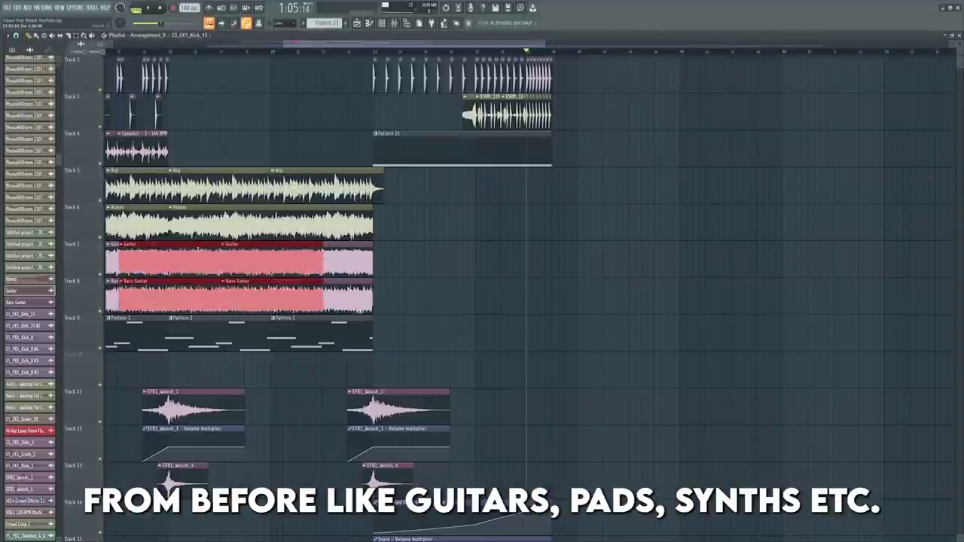
key("ctrl+b")
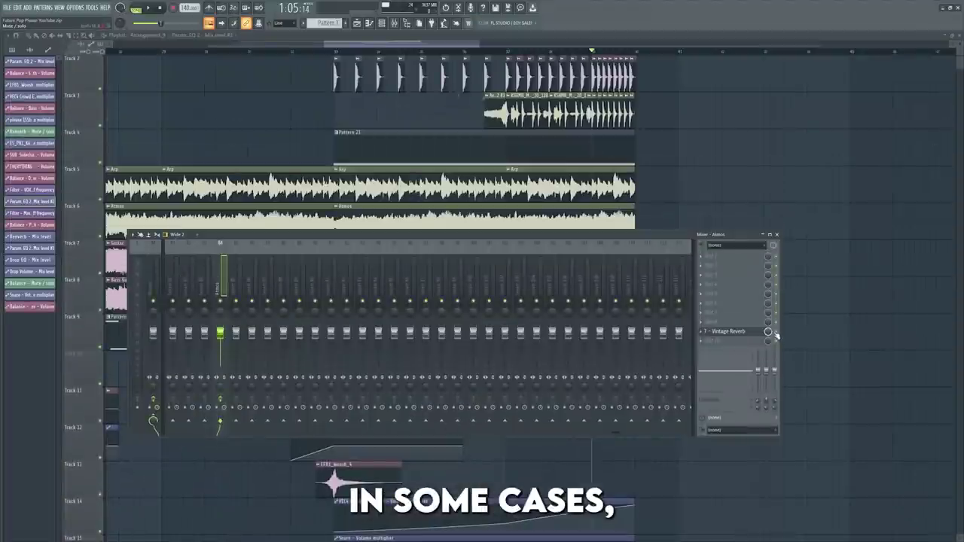
Create an automation clip for the Vintage Reverb's mute switch on the Atmos mixer track and switch the reverb off at bar 40
right_click(778, 335)
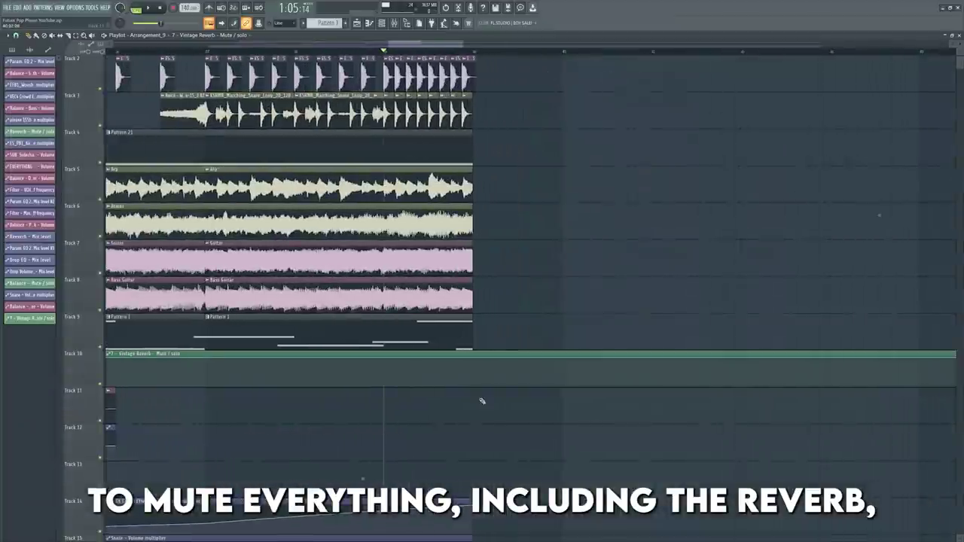
right_click(474, 386)
right_click(562, 389)
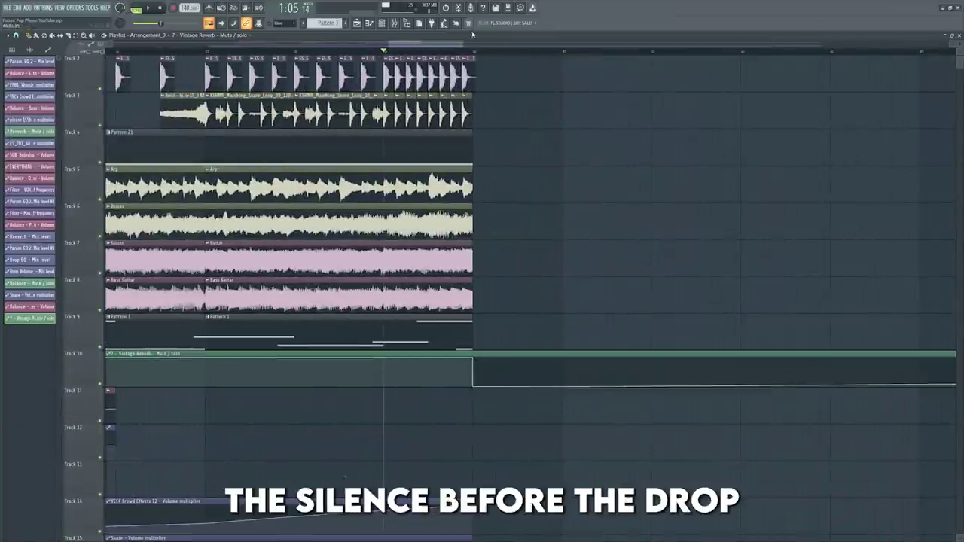
scroll(474, 54, "down", 3)
scroll(486, 91, "up", 1)
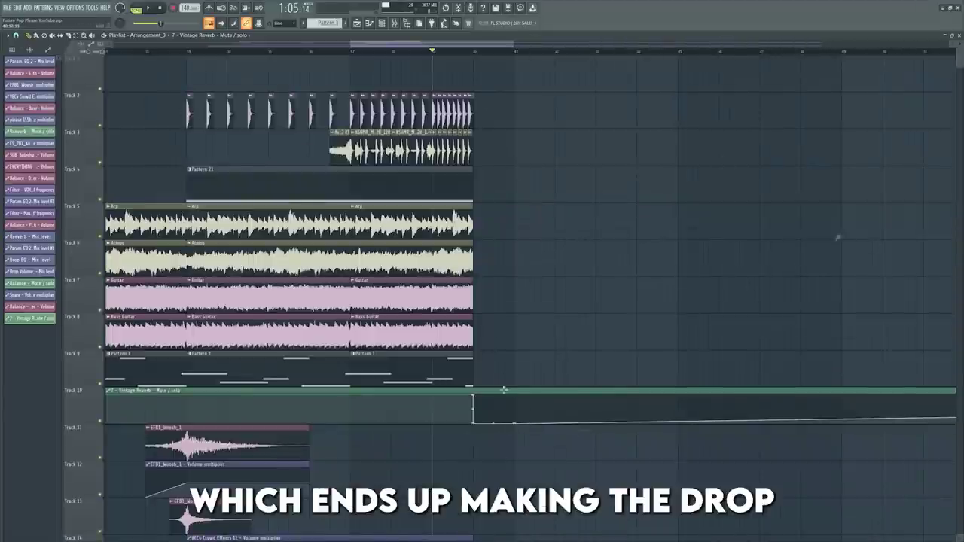
right_click(529, 403)
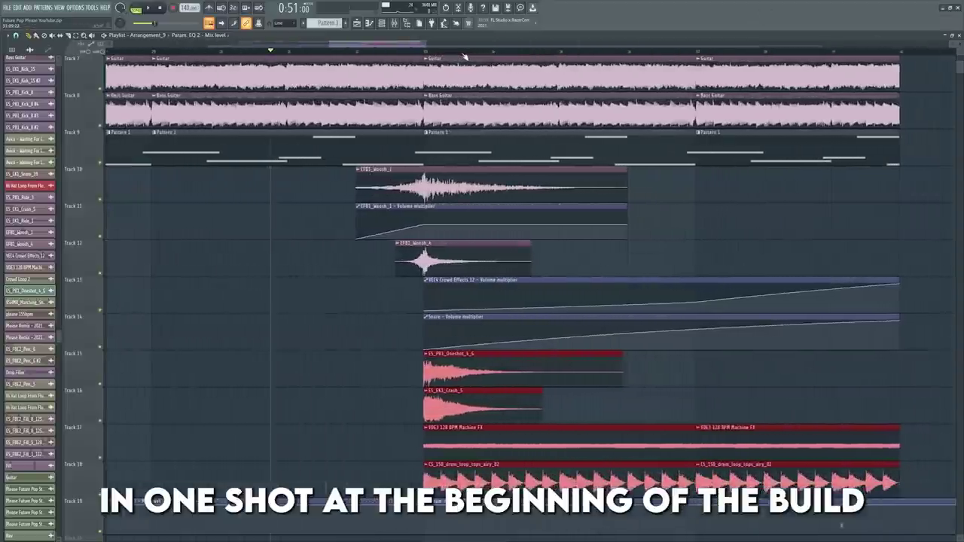
Play back the two example drum grooves one after the other to compare how they sound
left_click(712, 359)
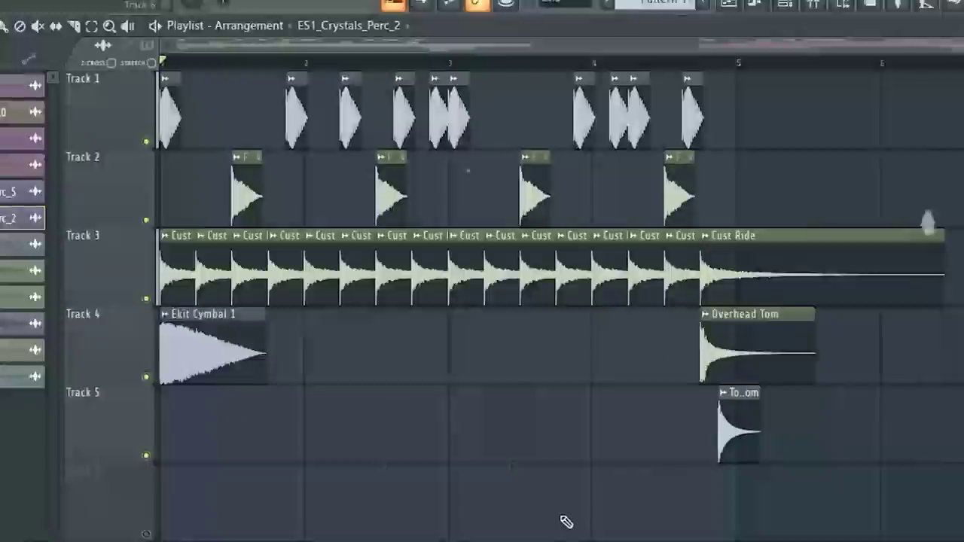
key("space")
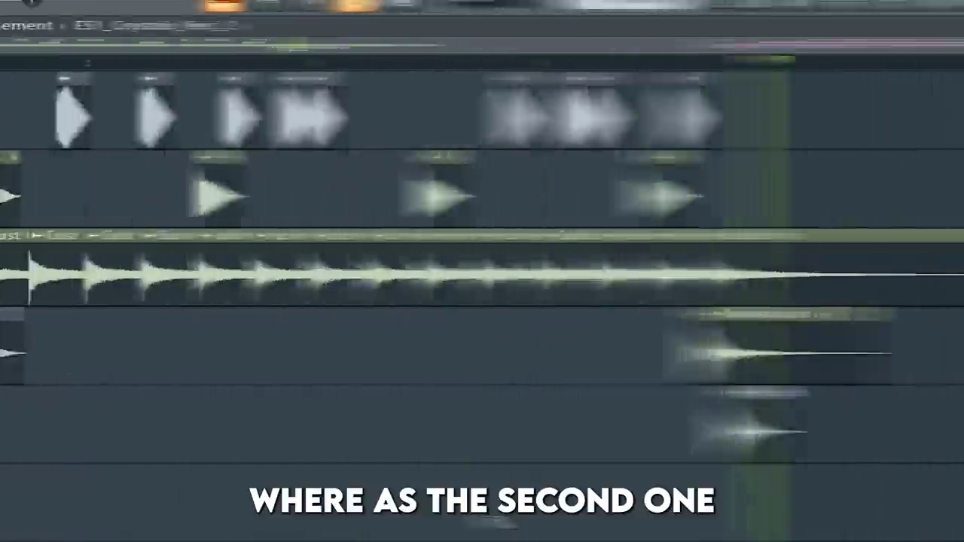
scroll(573, 57, "right", 2)
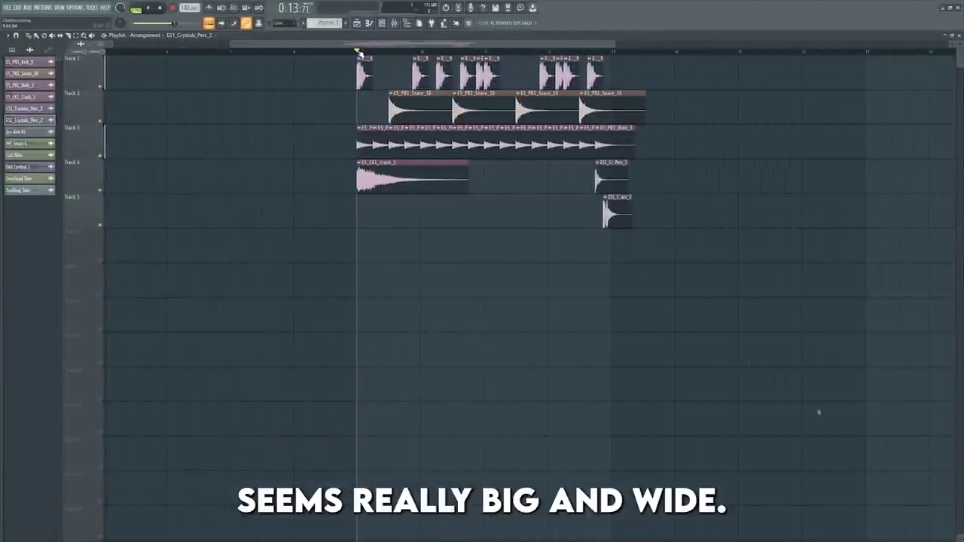
key("space")
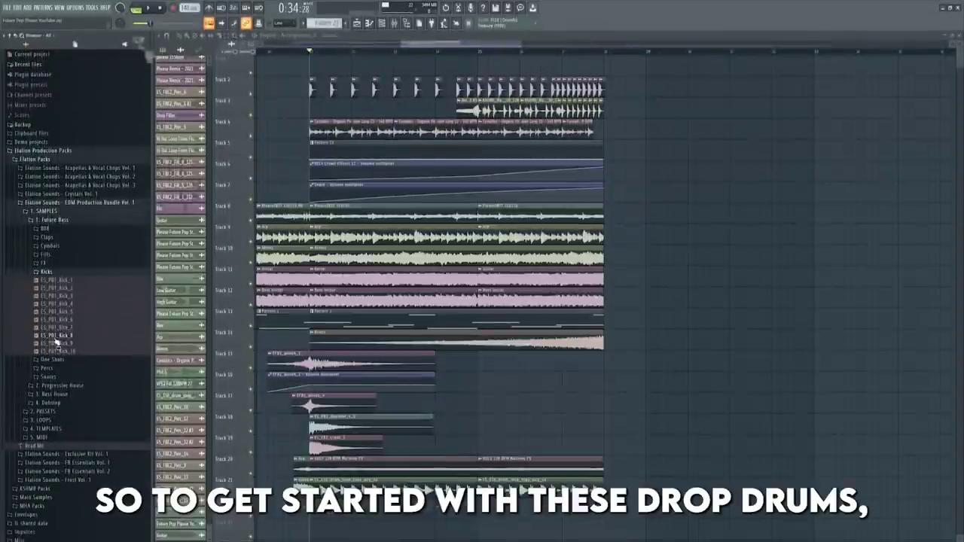
Add the ES_PB1_Kick_8 sample from the Future Bass kicks folder to Track 2 at the start of the drop
left_click_drag(56, 343, 637, 239)
left_click_drag(588, 85, 578, 78)
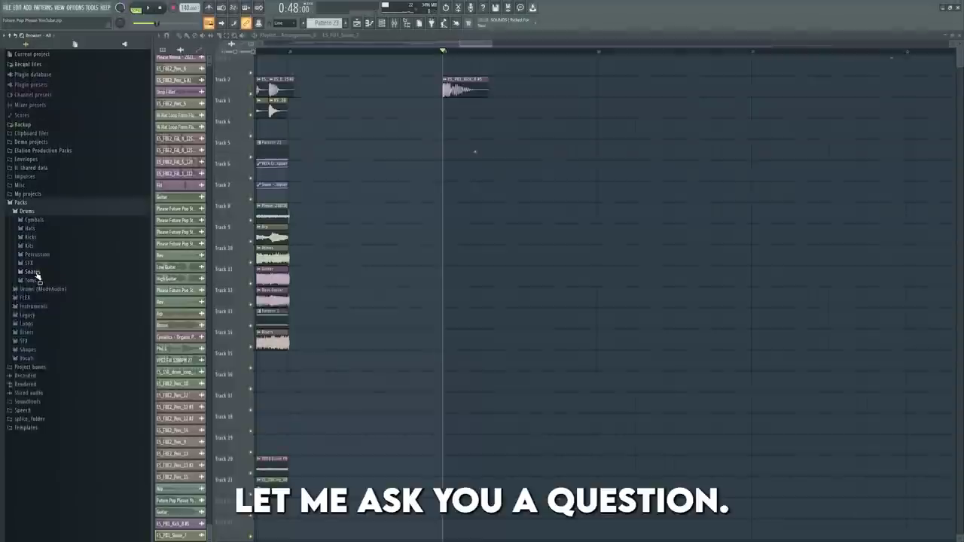
Try the 909 Snare from the Drums pack on Track 3 two beats after the kick, and adjust its EQ curve
left_click(35, 272)
left_click(51, 328)
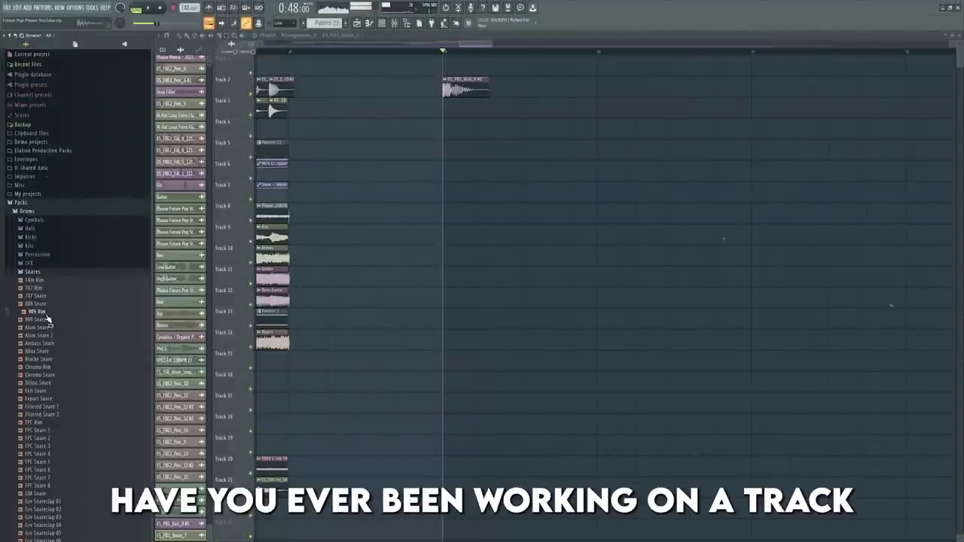
left_click_drag(44, 321, 589, 251)
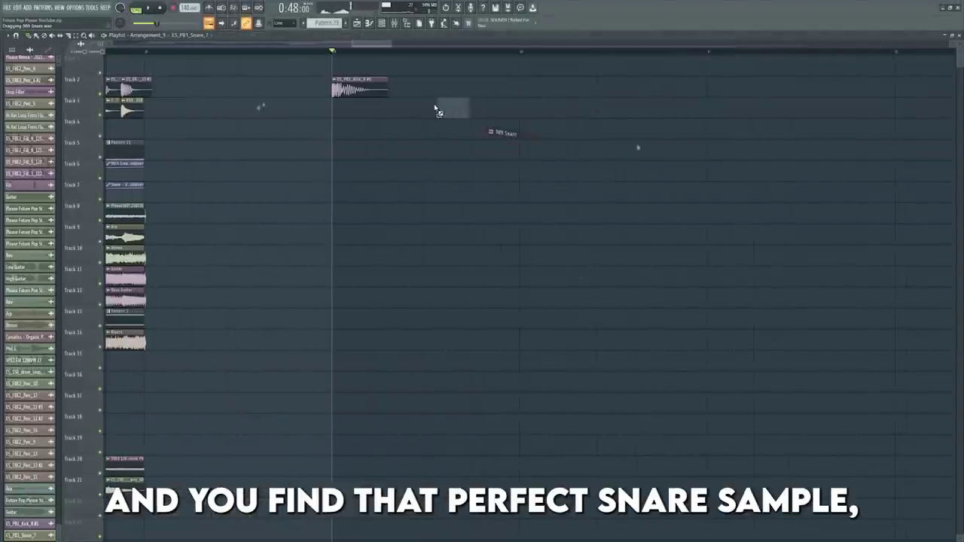
left_click_drag(439, 112, 436, 113)
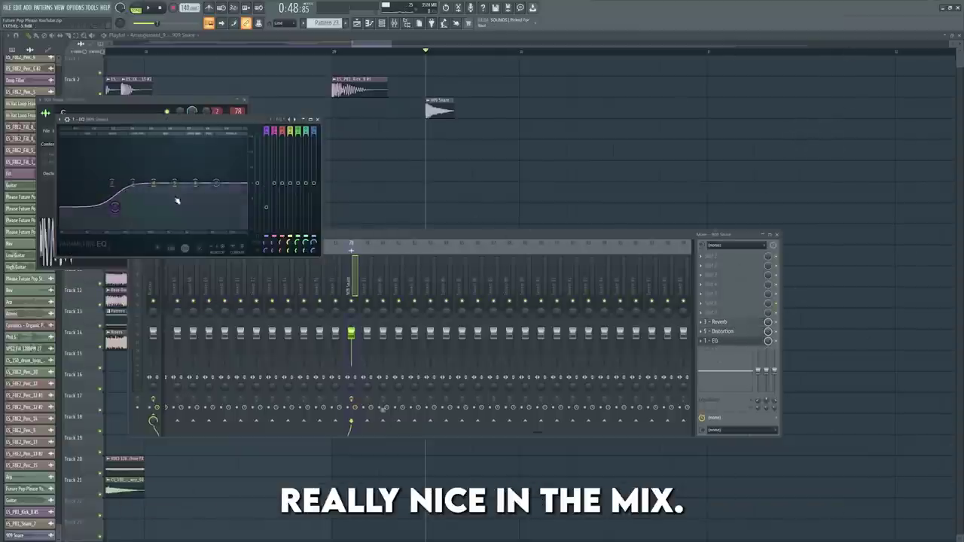
left_click_drag(176, 198, 183, 181)
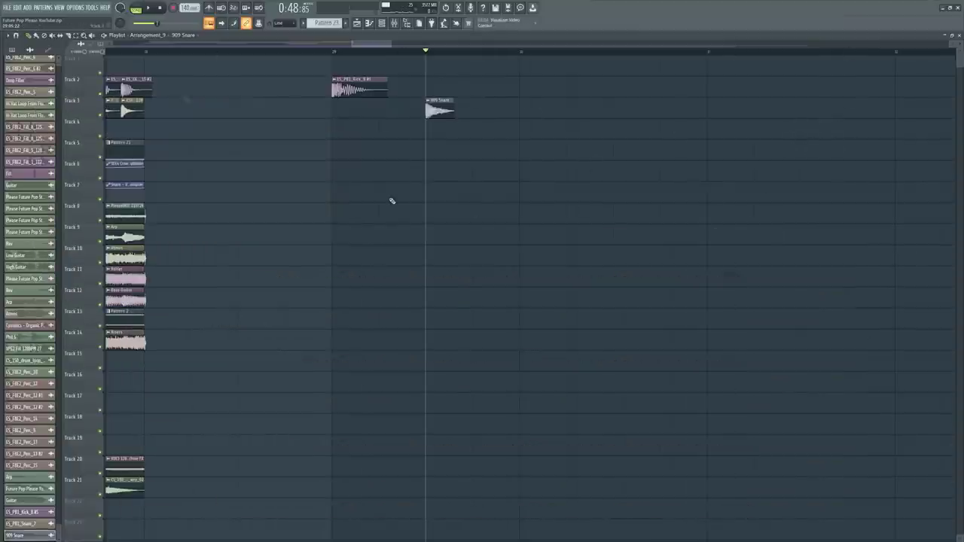
key("space")
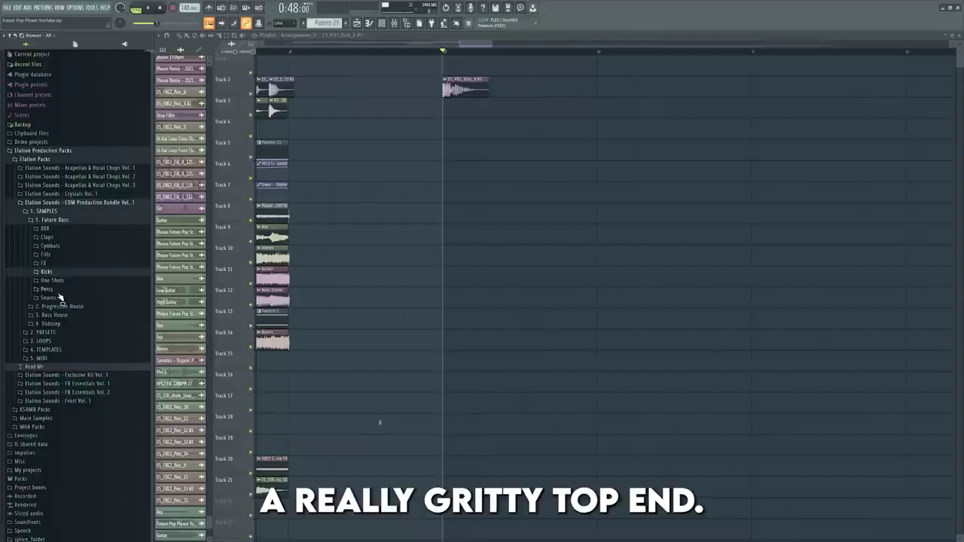
Place ES_PB1_Snare_7 from the Future Bass snares on Track 3 two beats after the kick, and adjust its ValhallaRoom reverb mix
left_click(53, 303)
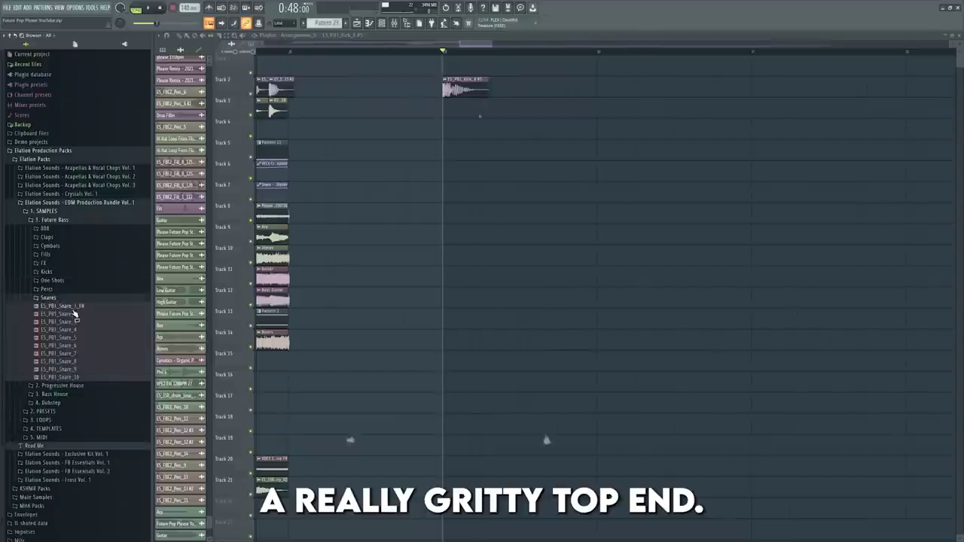
scroll(79, 236, "down", 2)
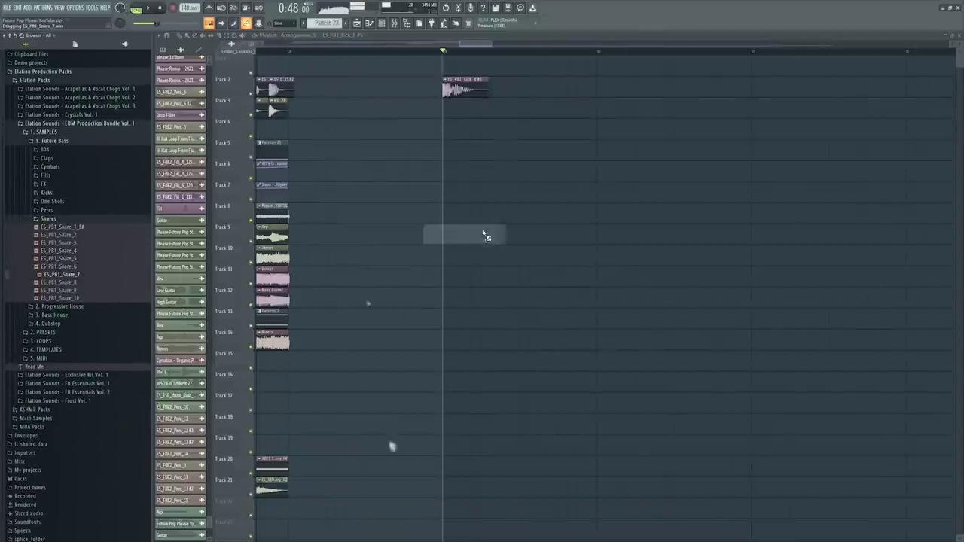
left_click_drag(483, 235, 427, 112)
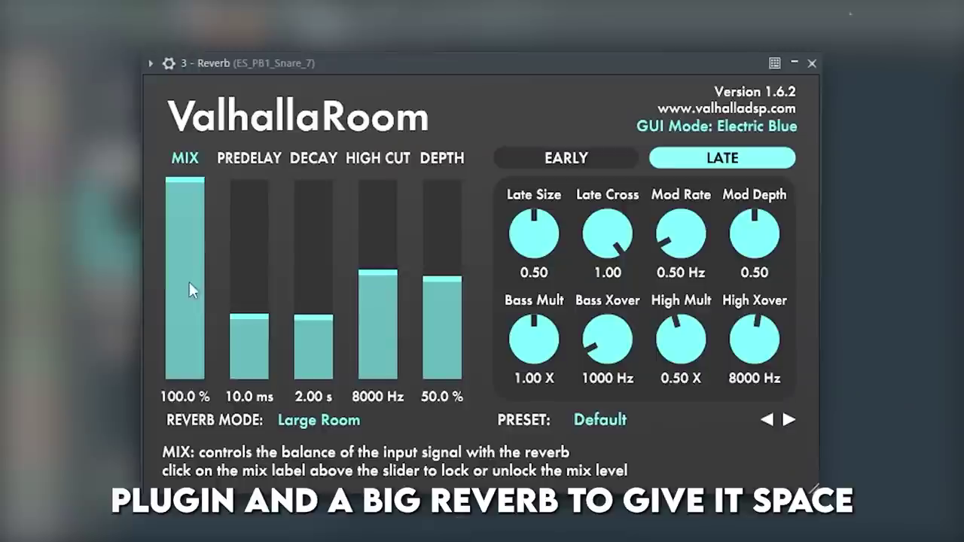
left_click_drag(189, 283, 184, 311)
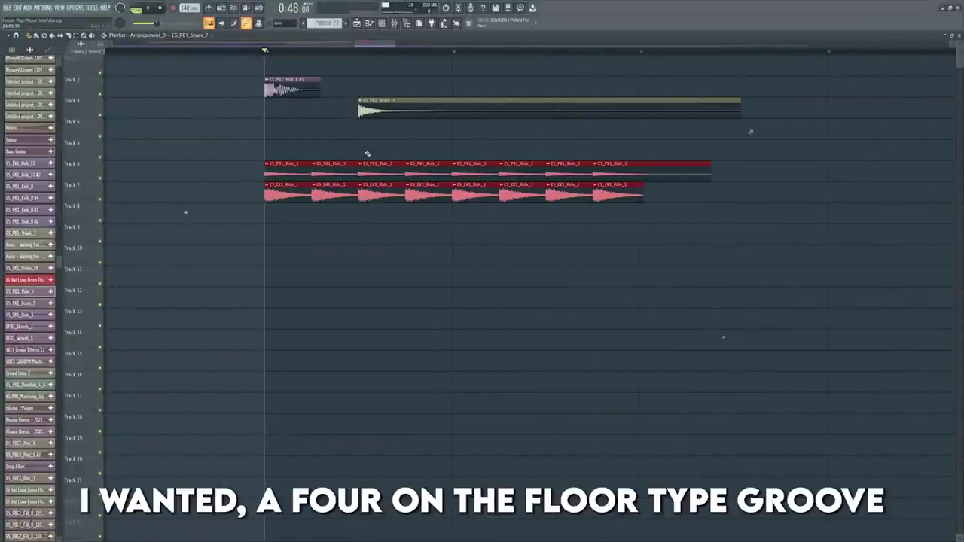
Deselect the ride clips, solo Track 6 and play back its ride pattern
key("ctrl+d")
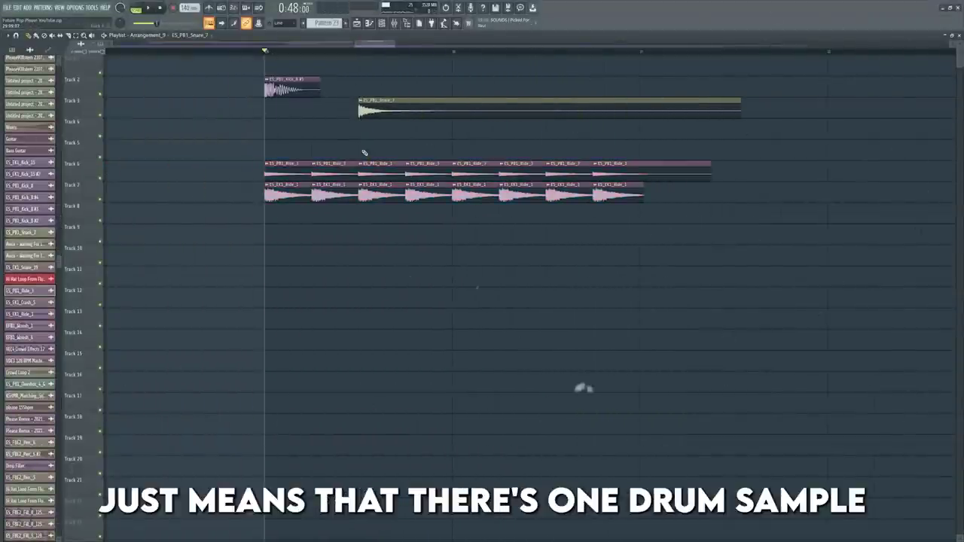
right_click(99, 178)
key("space")
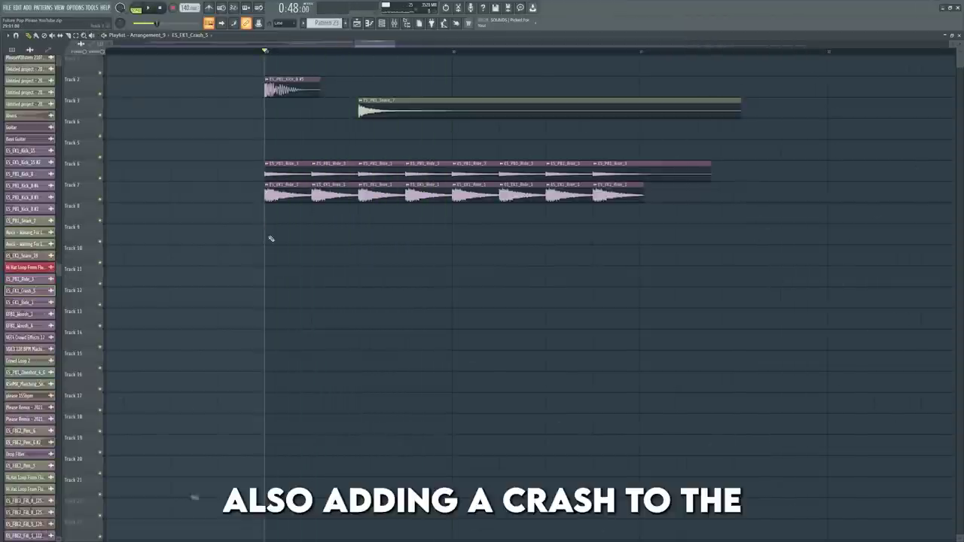
Place the ES_EK1_Crash_5 sample on Track 9 at the start of the drop and audition that track soloed
left_click(271, 239)
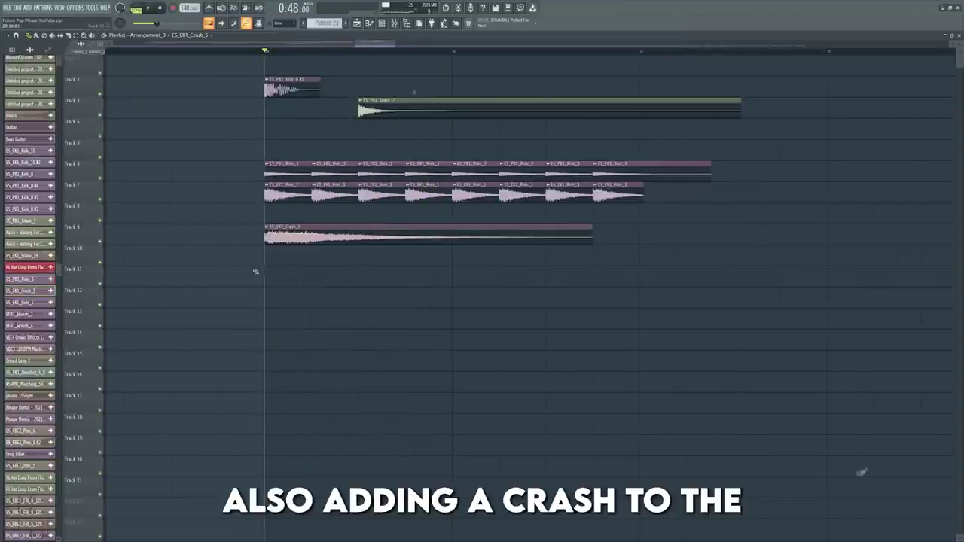
right_click(99, 241)
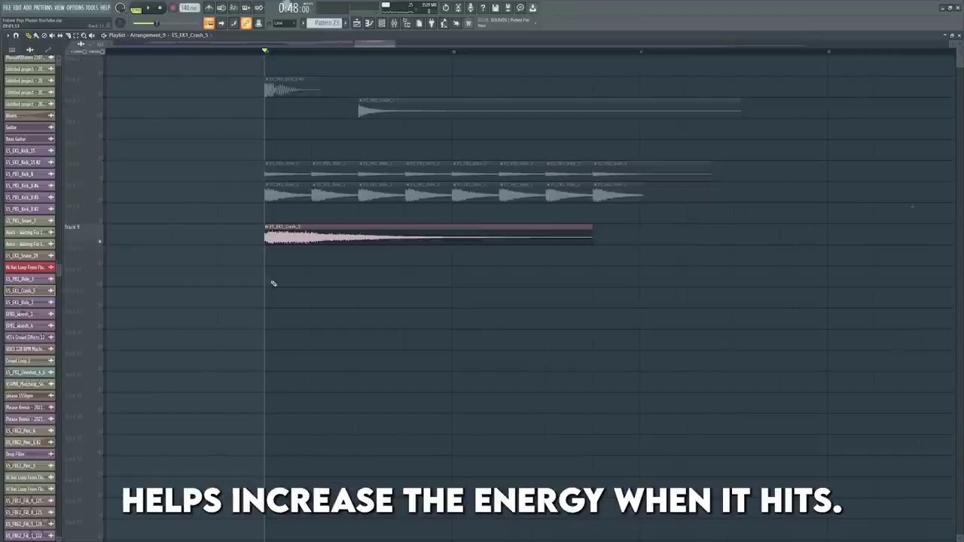
key("space")
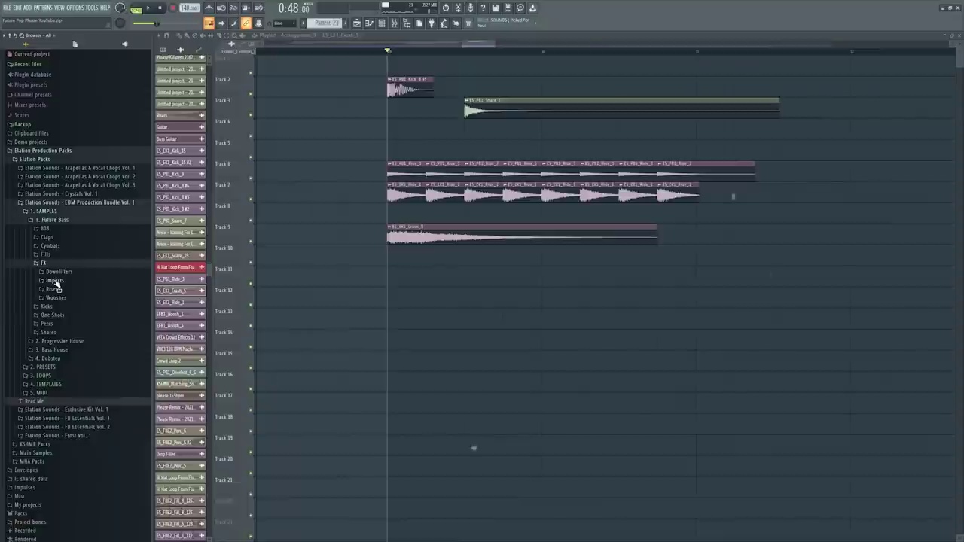
Place ES_PB1_Impact_2 on Track 12 and ES_PB1_Impact_5 on Track 13 at the drop's start, and open the Impact_2 clip's channel settings
left_click(55, 281)
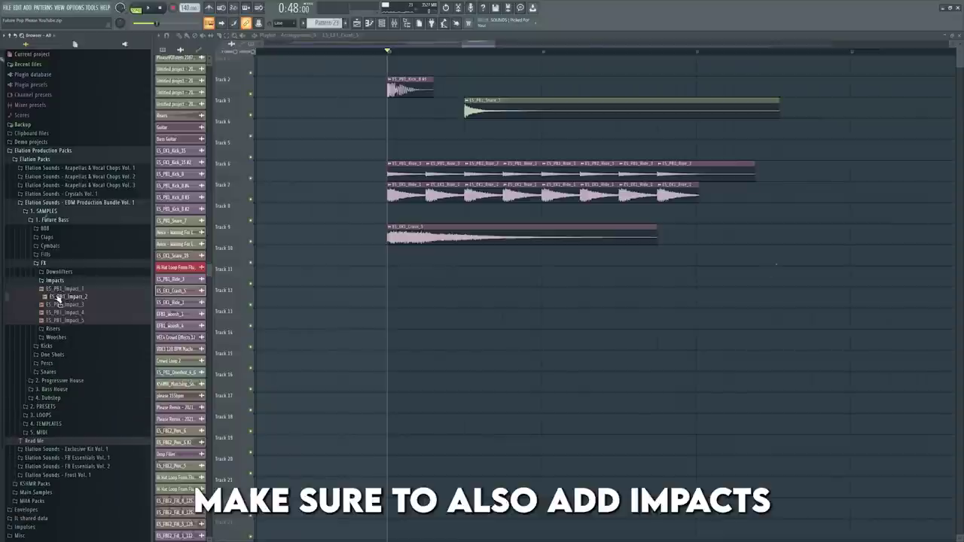
left_click_drag(58, 297, 268, 297)
left_click(75, 321)
left_click_drag(76, 322, 268, 322)
double_click(276, 297)
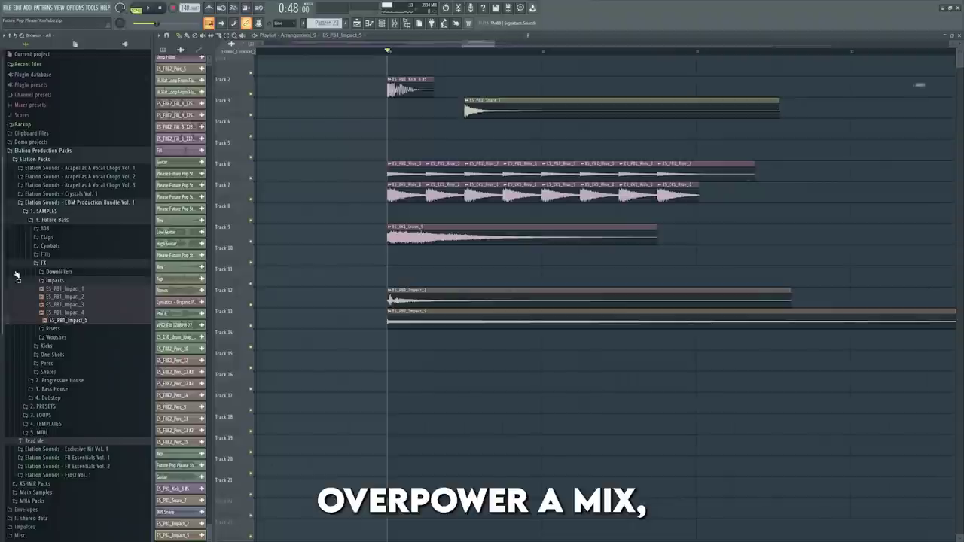
Place the ES_PB1_Downlifter_3 sample on Track 14 at the start of the drop and adjust its channel volume
left_click_drag(60, 279, 268, 343)
double_click(277, 333)
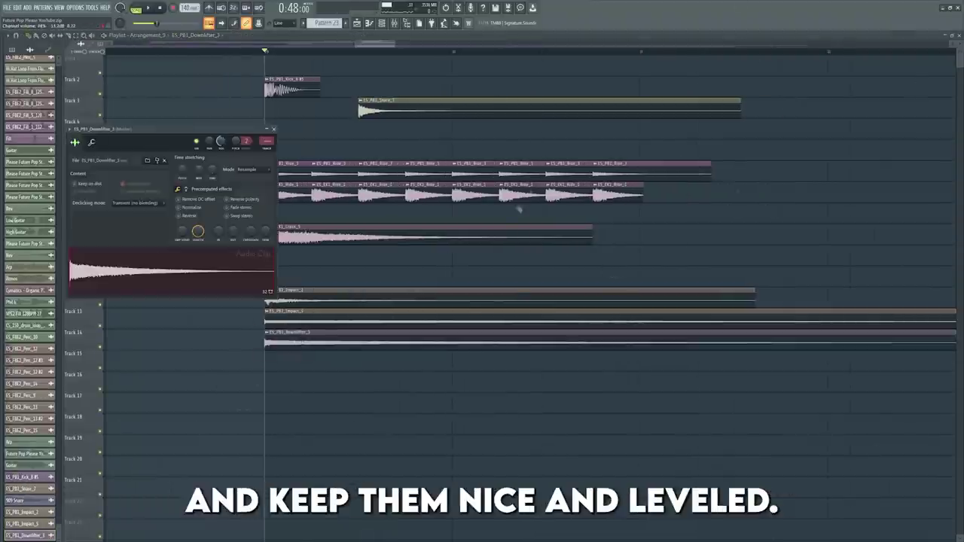
left_click(267, 141)
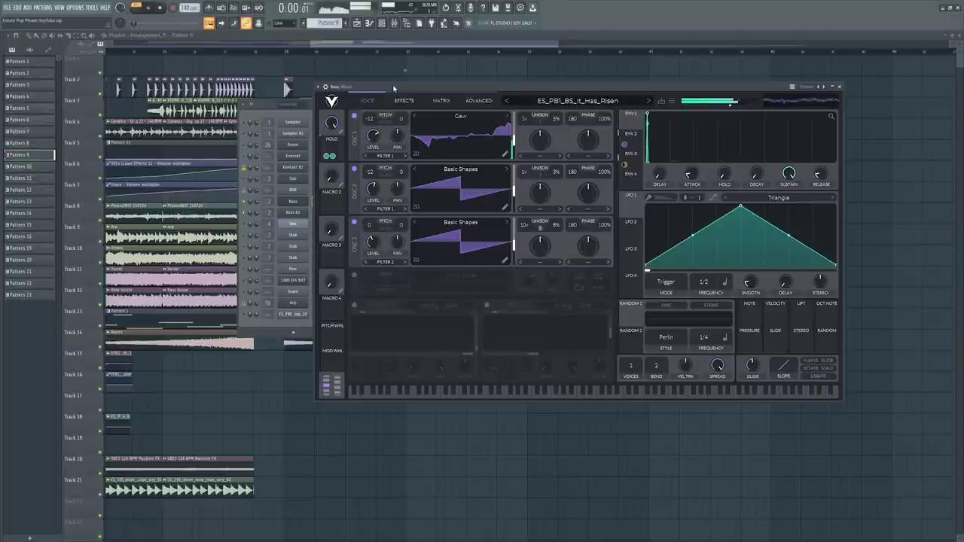
Save the Bass mixer track state as Big Distorted Bass
key("F9")
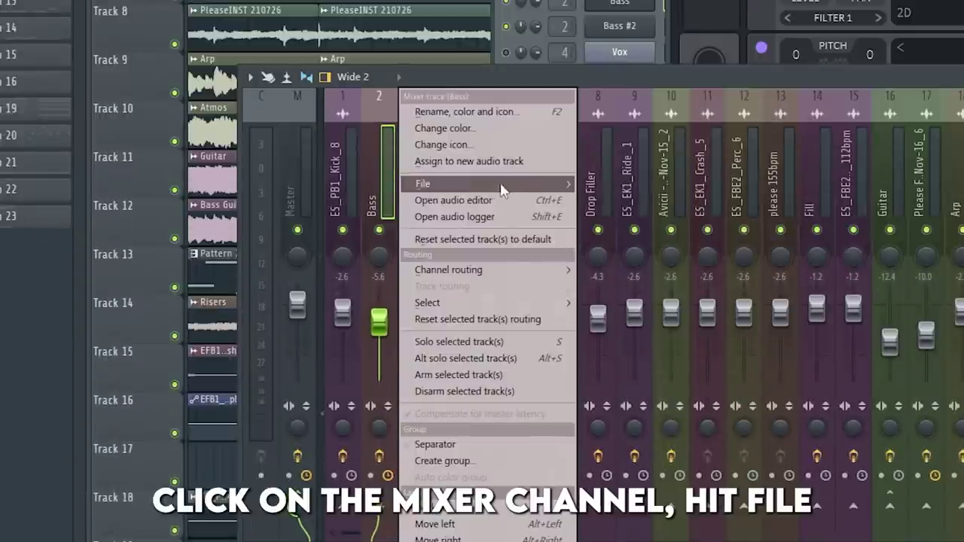
left_click(503, 190)
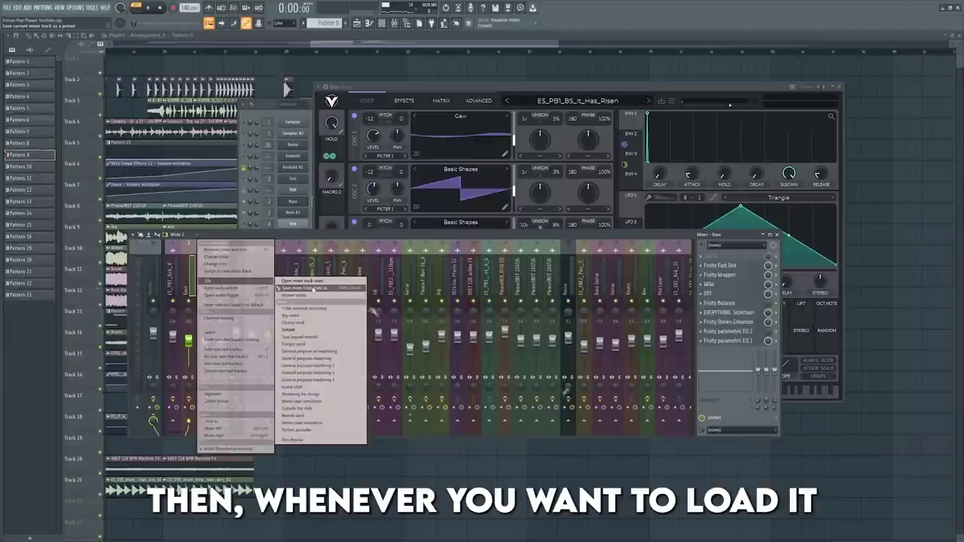
left_click(666, 204)
type("Big Distorted Bass")
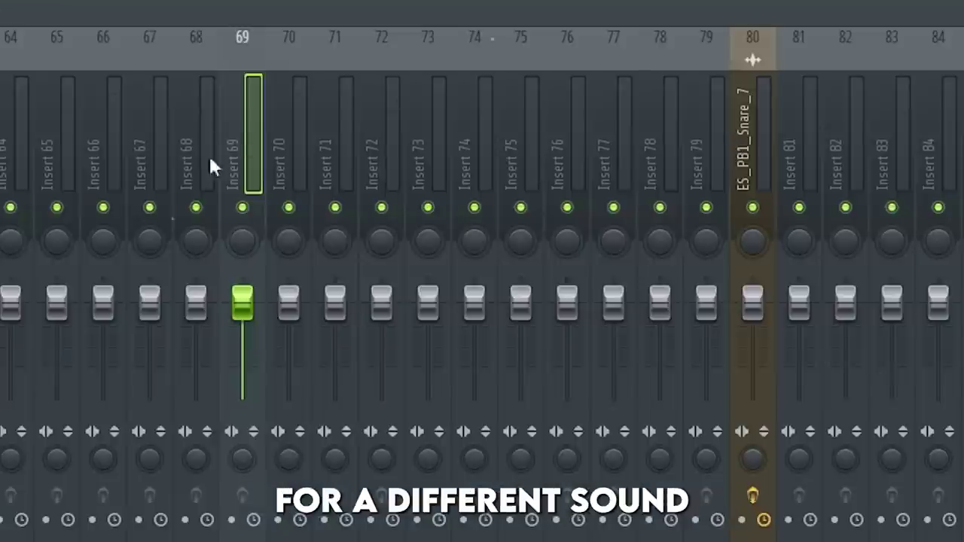
Load the saved Big Distorted Bass mixer track state onto mixer insert 69
right_click(251, 158)
left_click(342, 148)
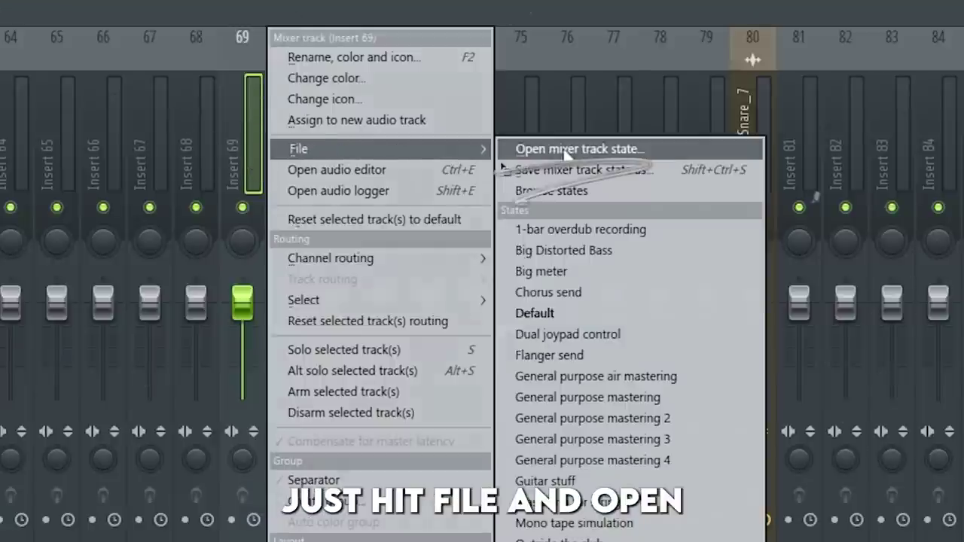
left_click(567, 153)
double_click(470, 261)
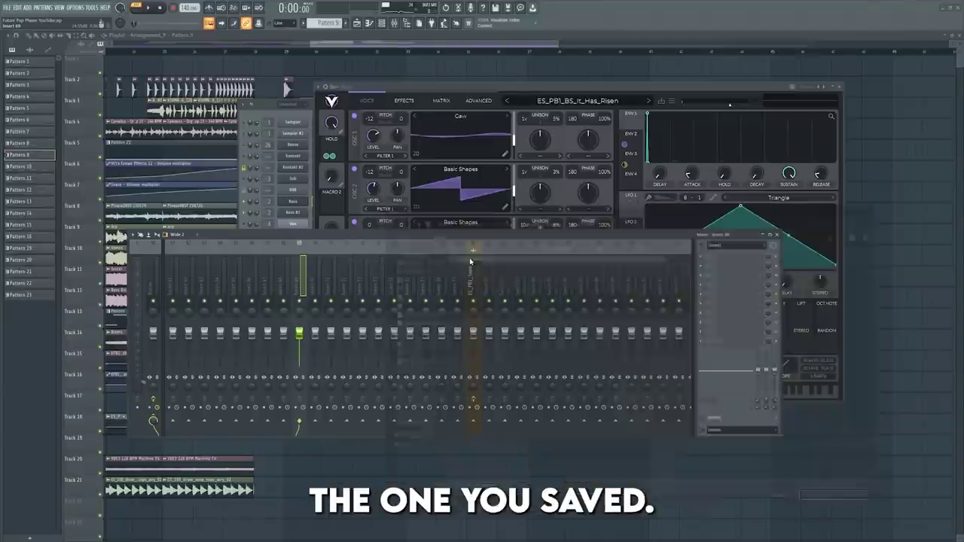
Copy the loaded Bass mixer track state from insert 69 directly onto mixer insert 73
right_click(306, 241)
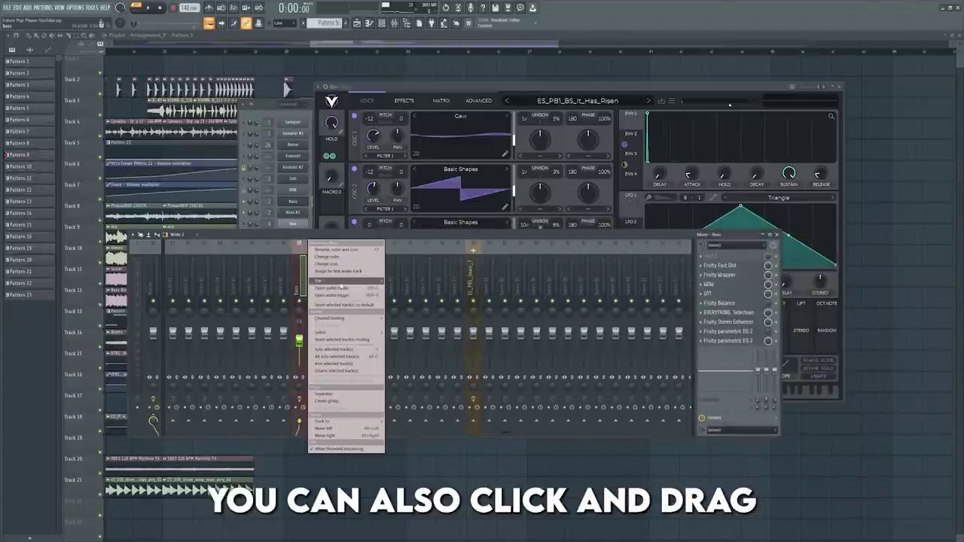
mouse_move(343, 282)
left_click_drag(422, 289, 362, 289)
Open the copied Bass track's last Fruity parametric EQ 2 and copy that effect to another mixer insert
left_click(727, 341)
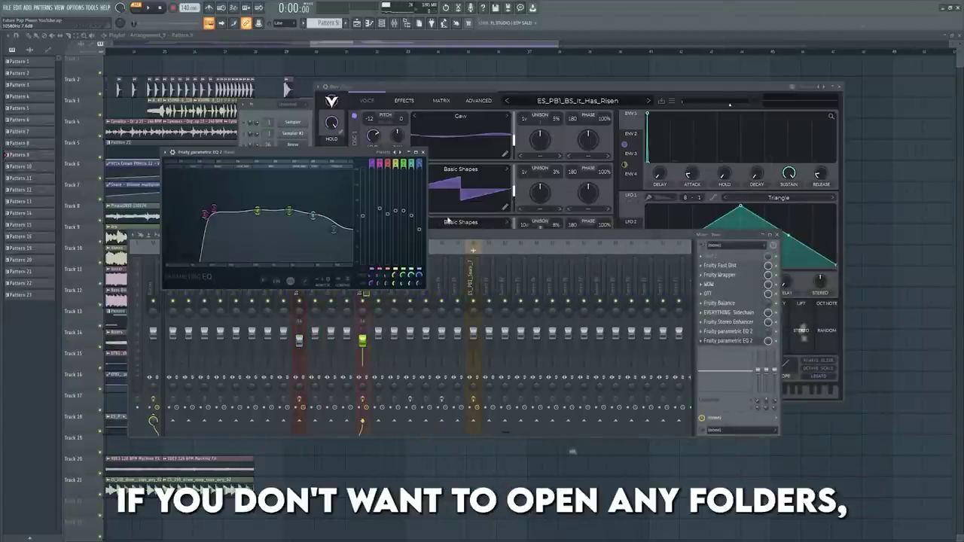
left_click(701, 341)
left_click_drag(710, 385, 604, 291)
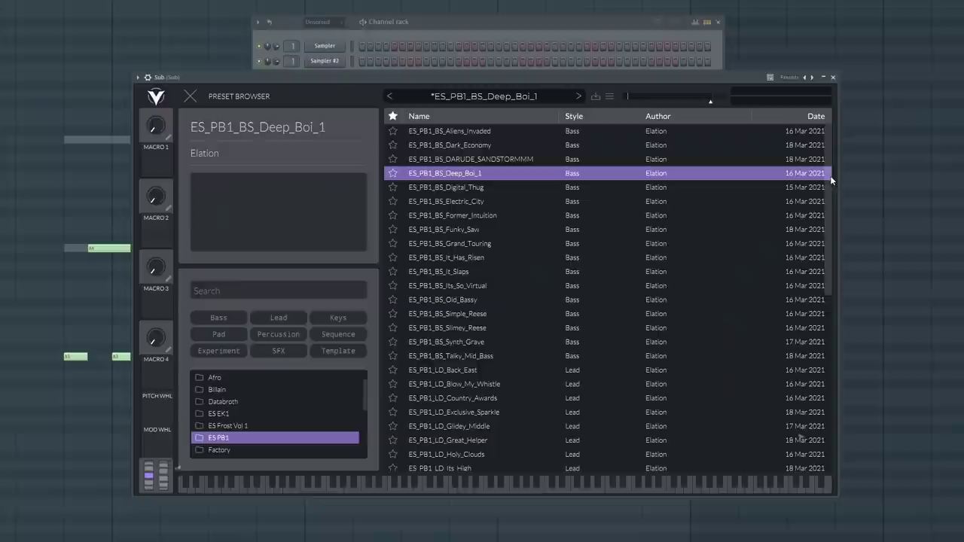
Examine the ES_PB1_BS_Deep_Boi_1 preset of the Sub channel and its second envelope
mouse_move(829, 175)
left_mouse_down()
mouse_move(833, 282)
mouse_move(822, 175)
left_mouse_up()
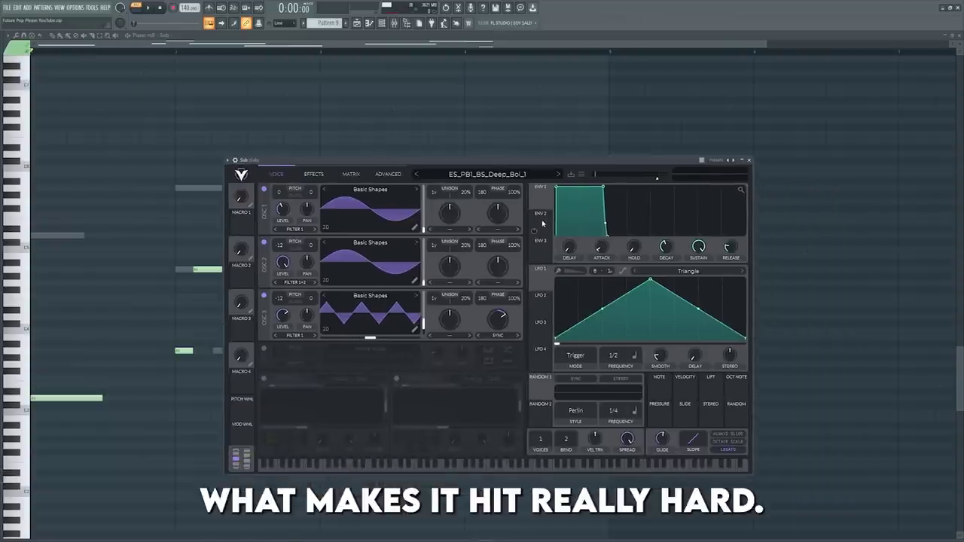
left_click(542, 220)
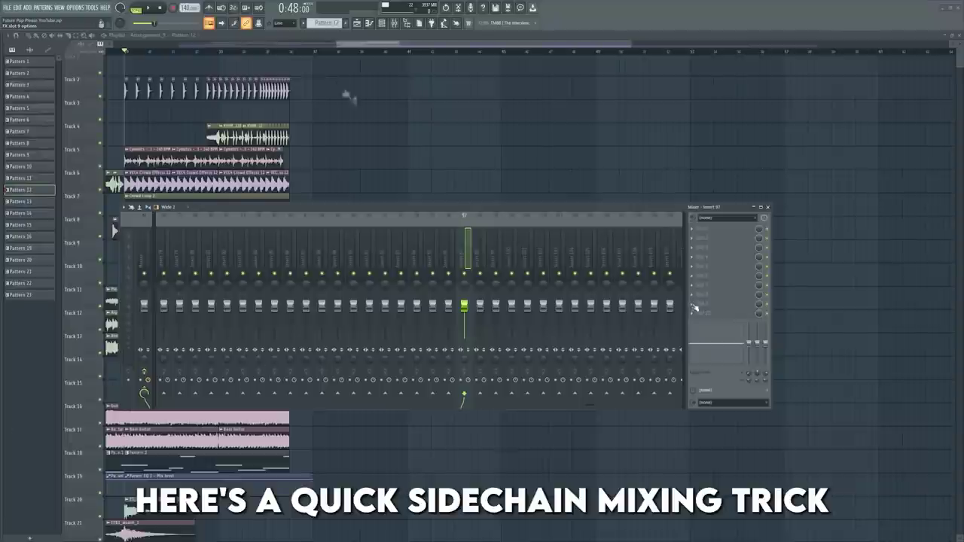
Add Fruity Balance to the ninth slot of the selected empty mixer insert and open its Volume control's automation options
left_click(693, 306)
left_click(800, 129)
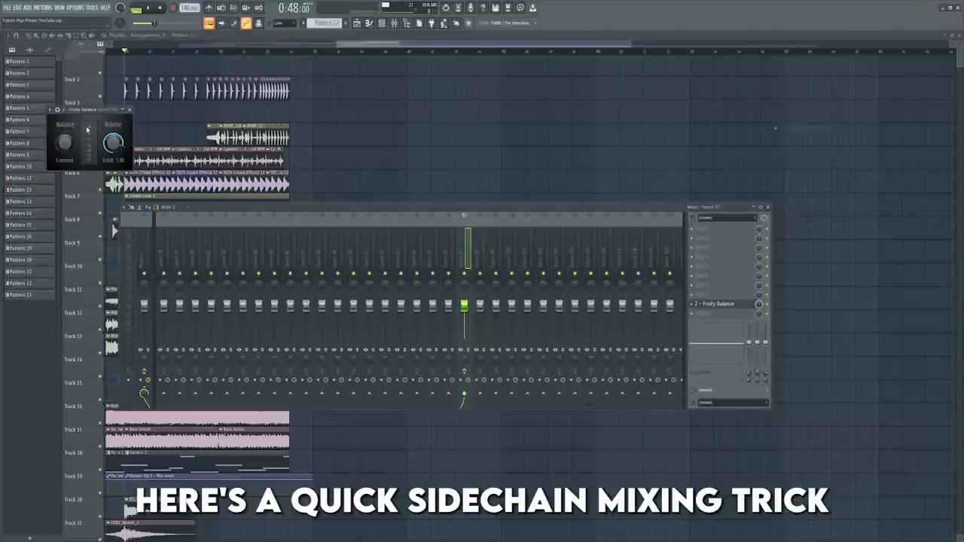
left_click_drag(92, 112, 433, 110)
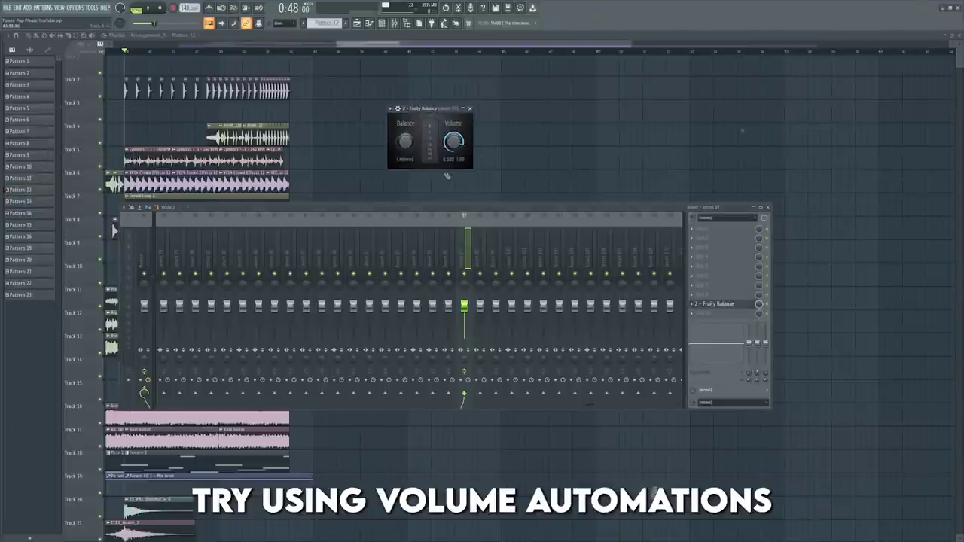
right_click(459, 143)
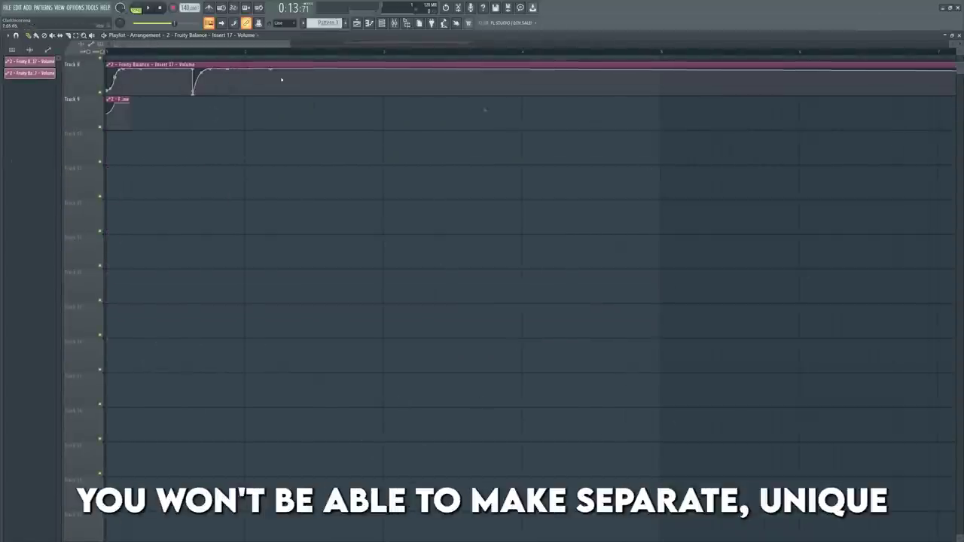
Draw repeated sidechain dips in the Fruity Balance volume automation clip, and reshape the EVERYTHING Sidechain bass volume clip below the first kick
left_click_drag(193, 81, 281, 91)
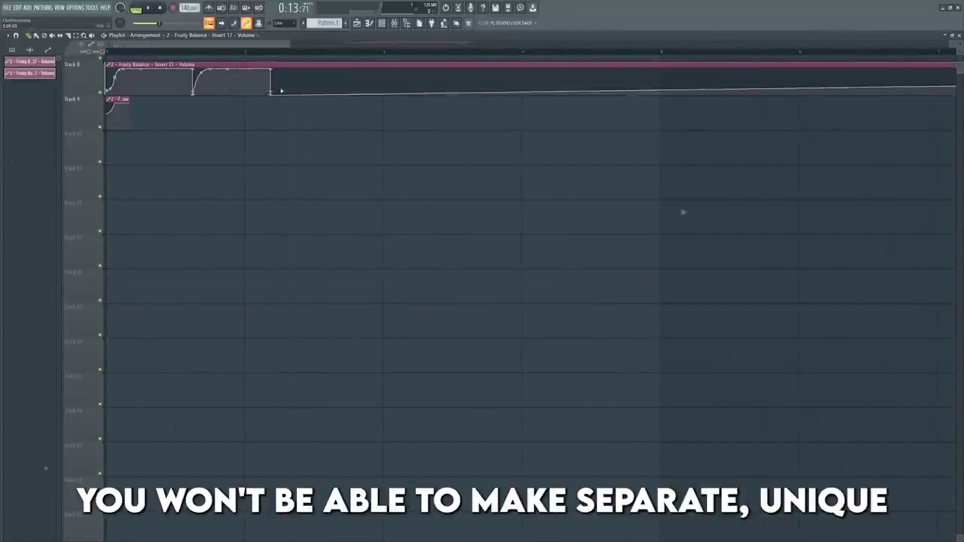
right_click(278, 91)
right_click(287, 69)
right_click(382, 86)
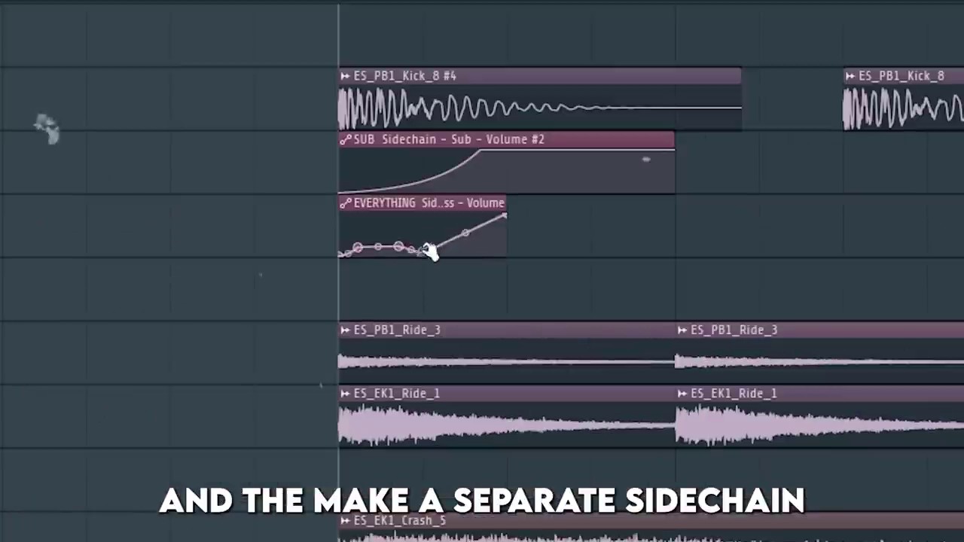
left_click_drag(430, 254, 370, 235)
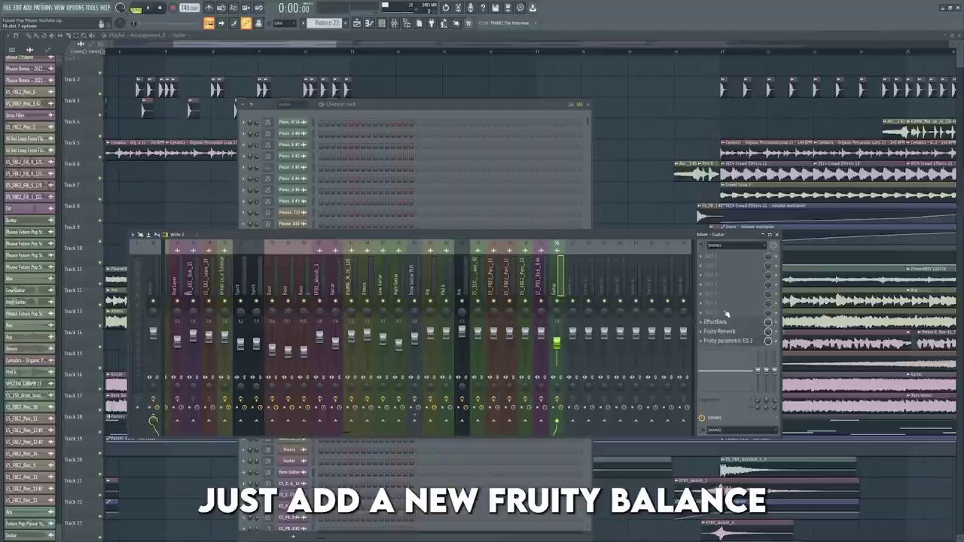
Add Fruity Balance to the Guitar mixer track and link its Volume to the Balance - Synth - Volume internal controller
left_click(713, 318)
left_click(810, 248)
right_click(455, 181)
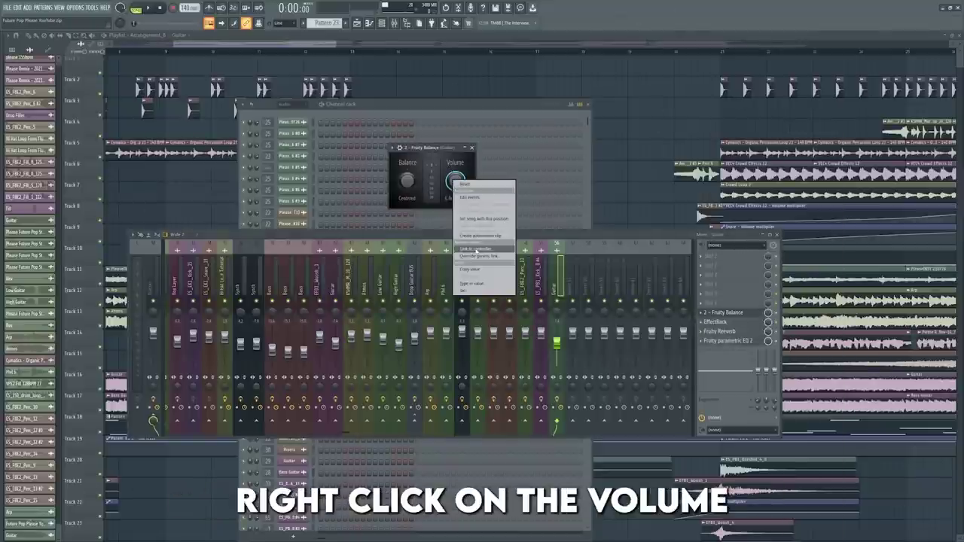
left_click(474, 251)
left_click(503, 267)
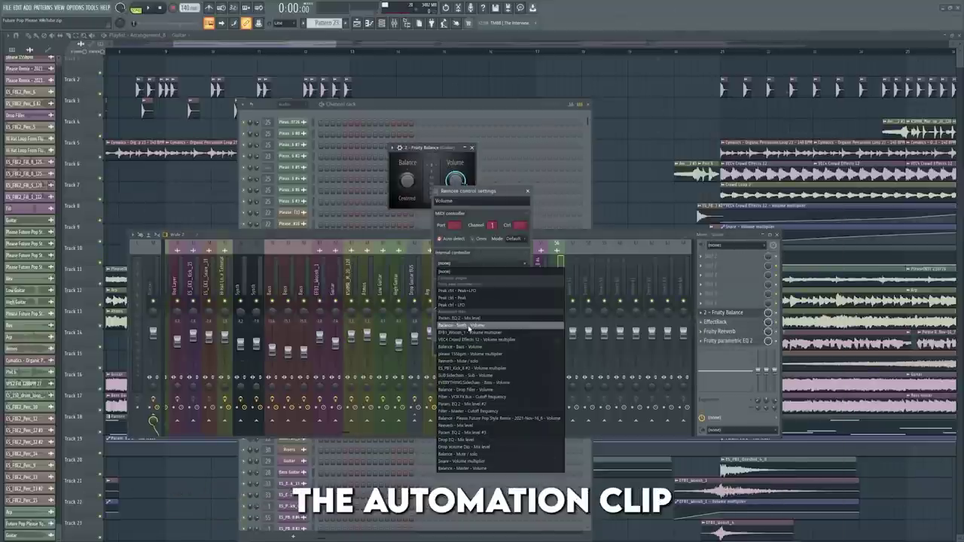
left_click(490, 314)
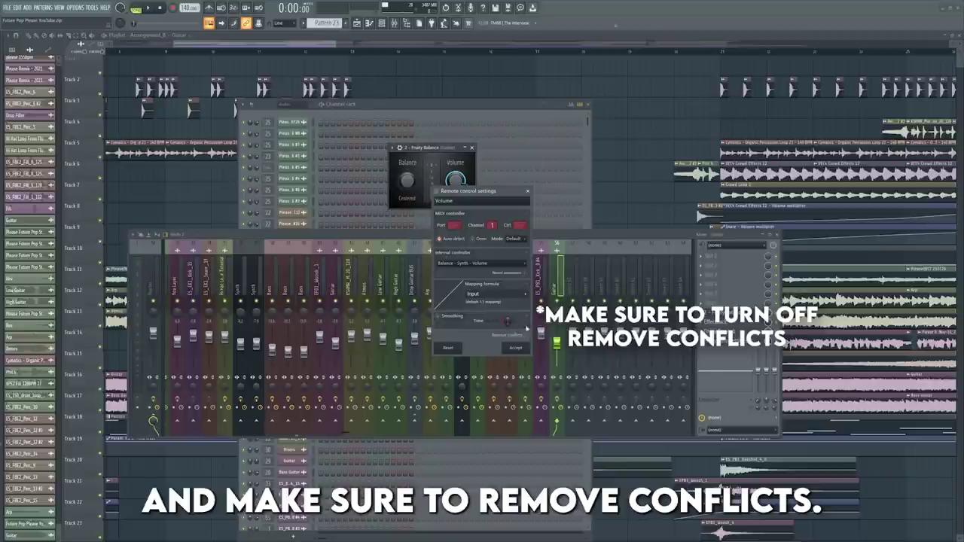
left_click(520, 348)
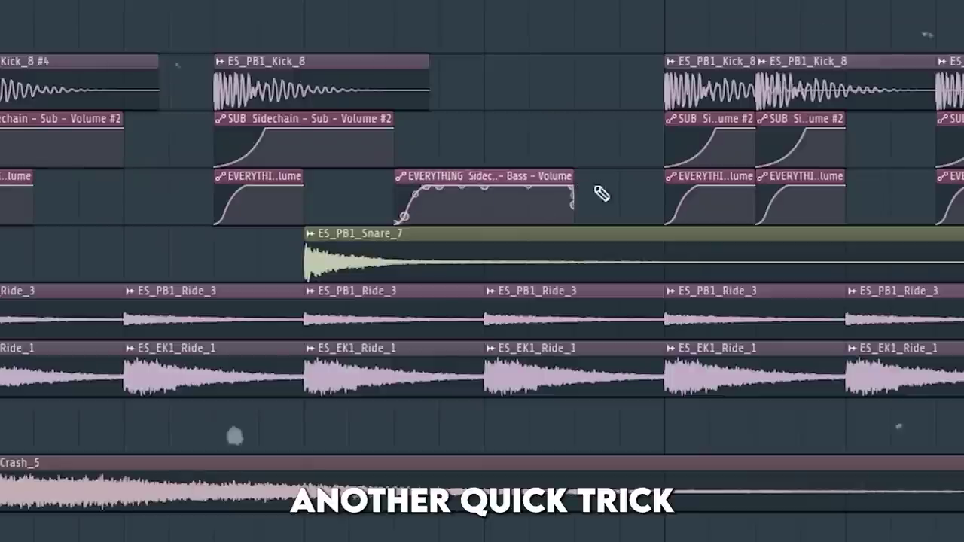
Reshape the EVERYTHING Sidechain bass volume clip that follows the snare hit, and play back the drop
left_click_drag(528, 197, 529, 186)
left_click_drag(506, 196, 503, 203)
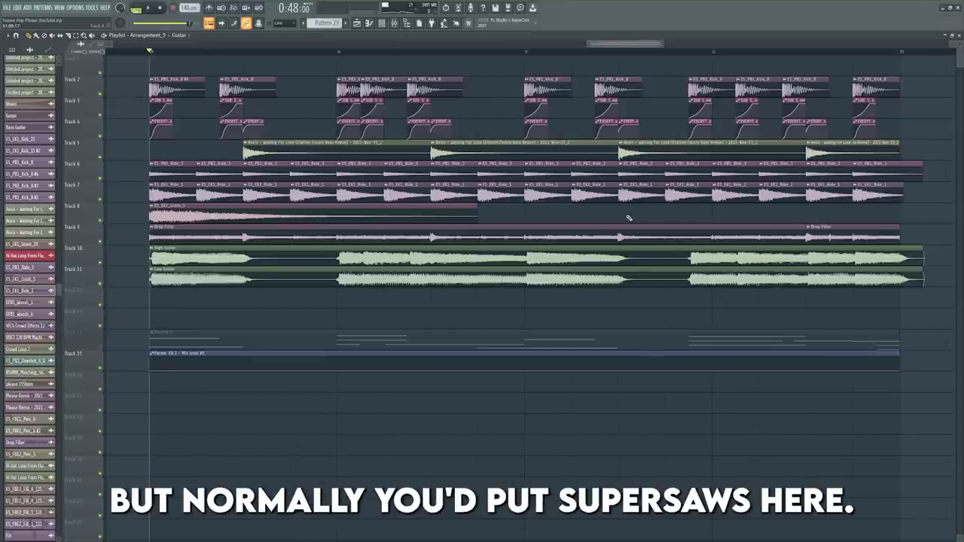
key("space")
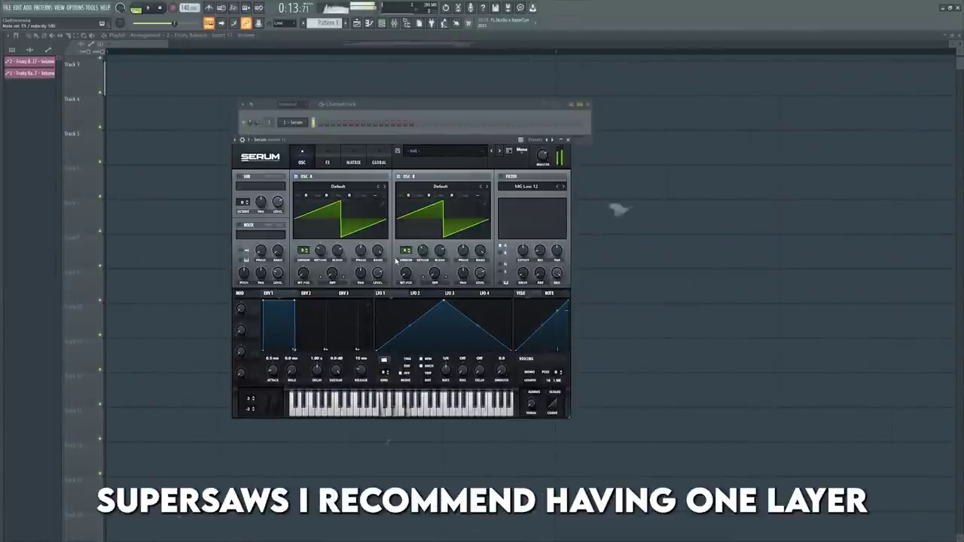
Adjust oscillator B's octave in the first Serum supersaw layer and choose a white noise sample for Serum #2's noise oscillator
left_click_drag(411, 196, 409, 207)
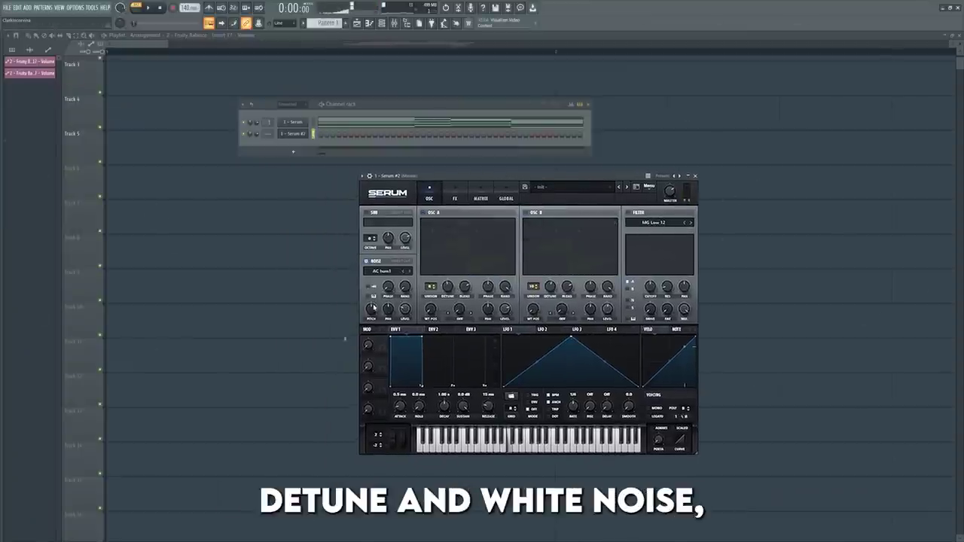
left_click(384, 270)
mouse_move(385, 280)
left_click(446, 314)
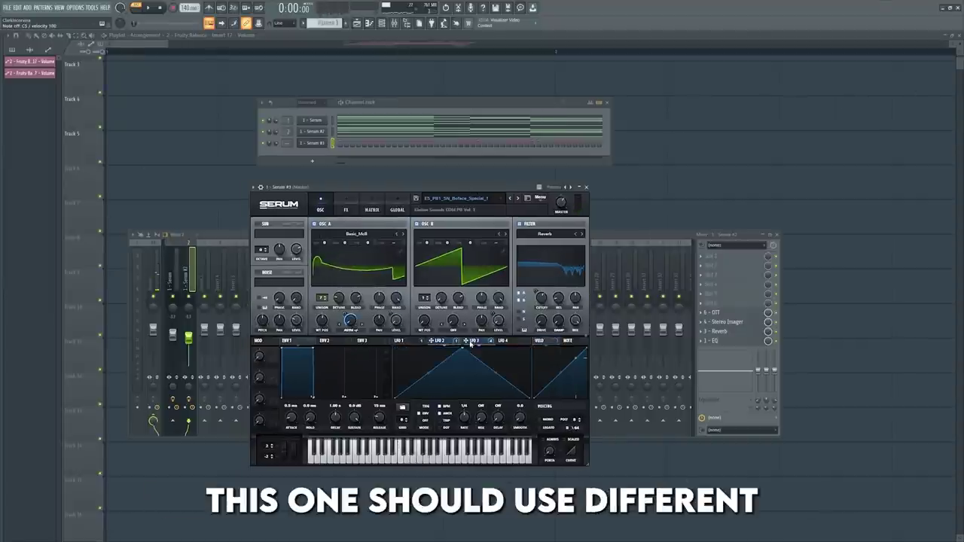
Examine LFO 3 and the effects of the Serum #3 supersaw layer
left_click(470, 341)
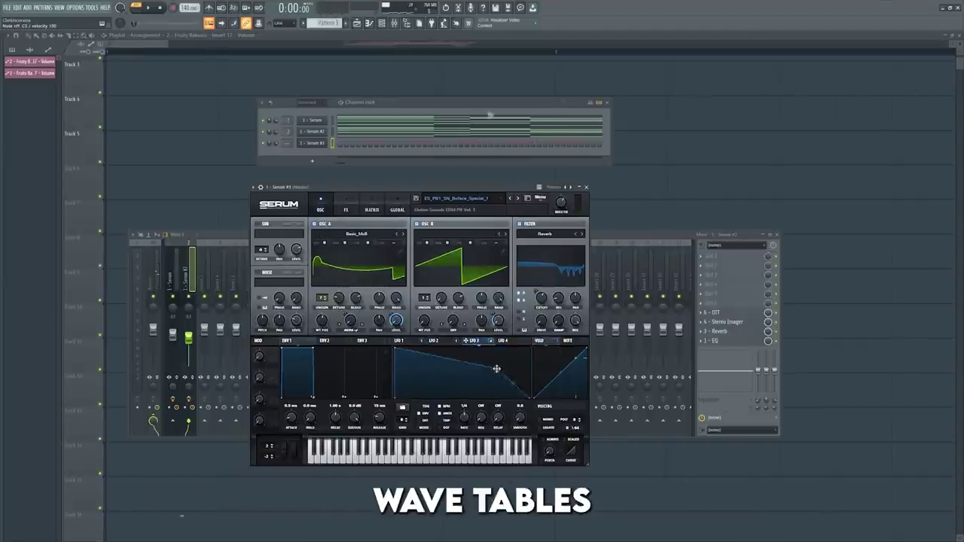
left_click(351, 202)
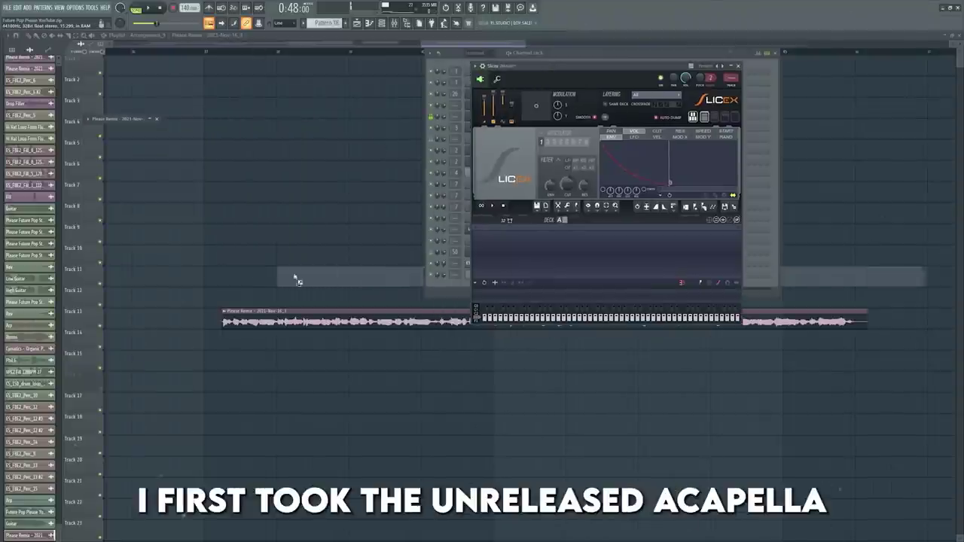
Load the Please Remix acapella sample into Slicex and audition its slices in the piano roll
left_click_drag(295, 278, 544, 255)
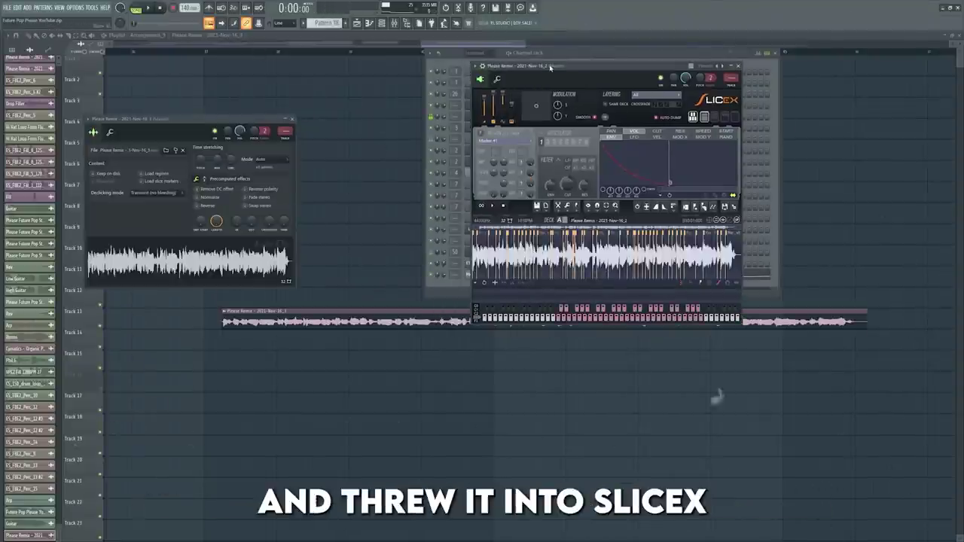
left_click_drag(550, 67, 526, 67)
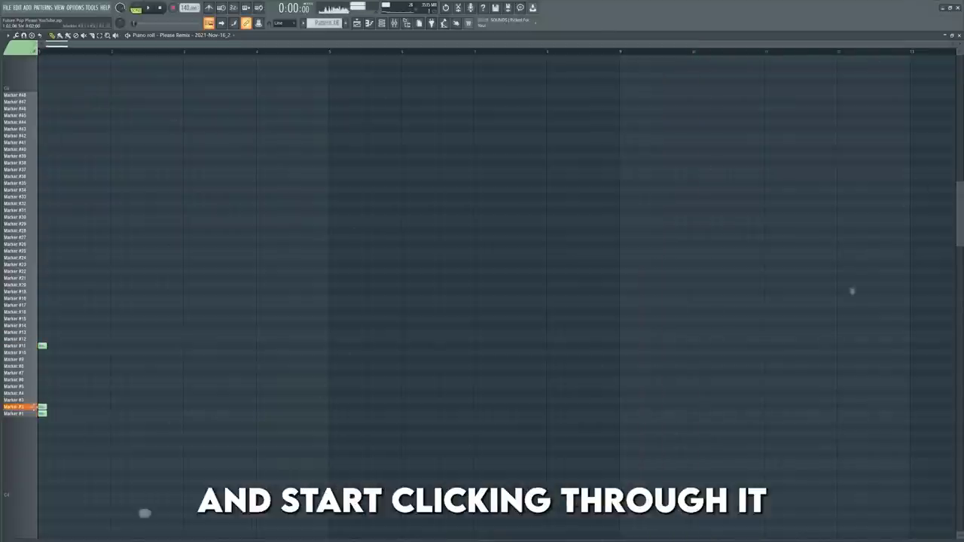
left_click(27, 394)
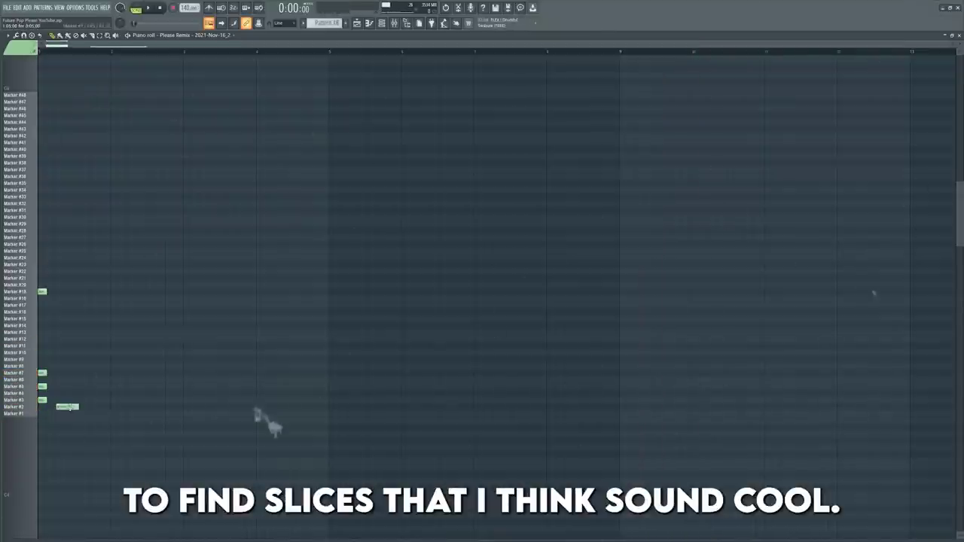
Arrange the Marker #2, Marker #3 and Marker #7 slices into a rhythmic vocal chop pattern and play it back
left_click_drag(42, 400, 83, 400)
left_click_drag(88, 400, 92, 400)
left_click(93, 408)
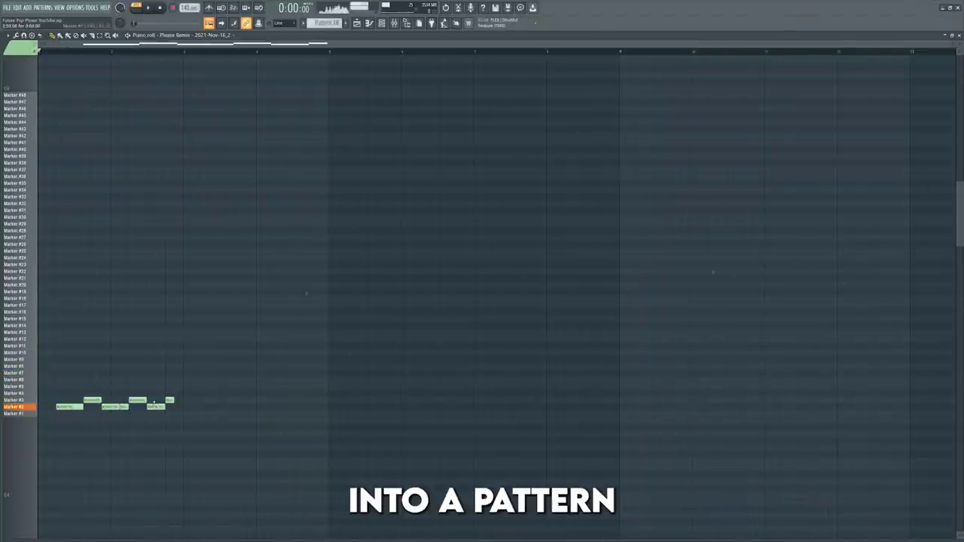
left_click(154, 373)
left_click_drag(163, 373, 155, 373)
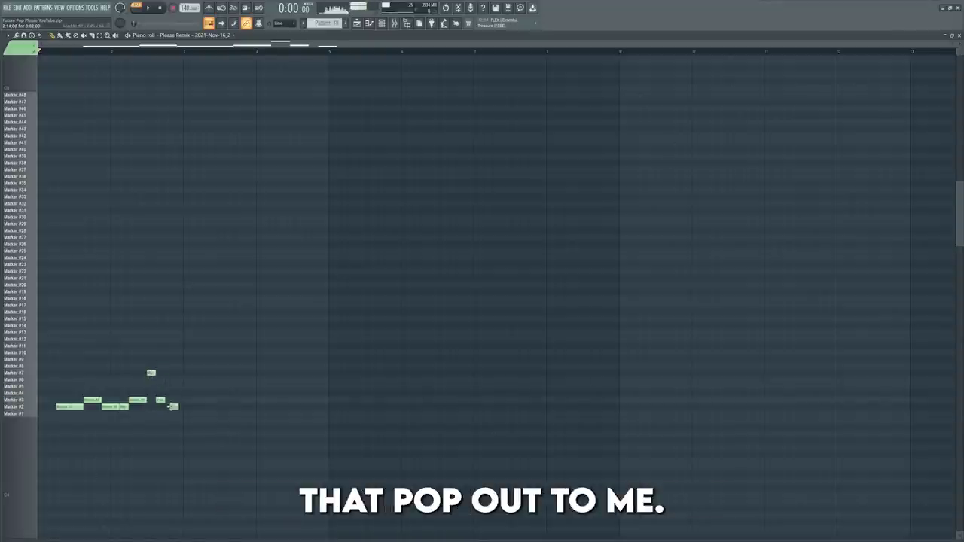
left_click_drag(173, 406, 181, 407)
key("space")
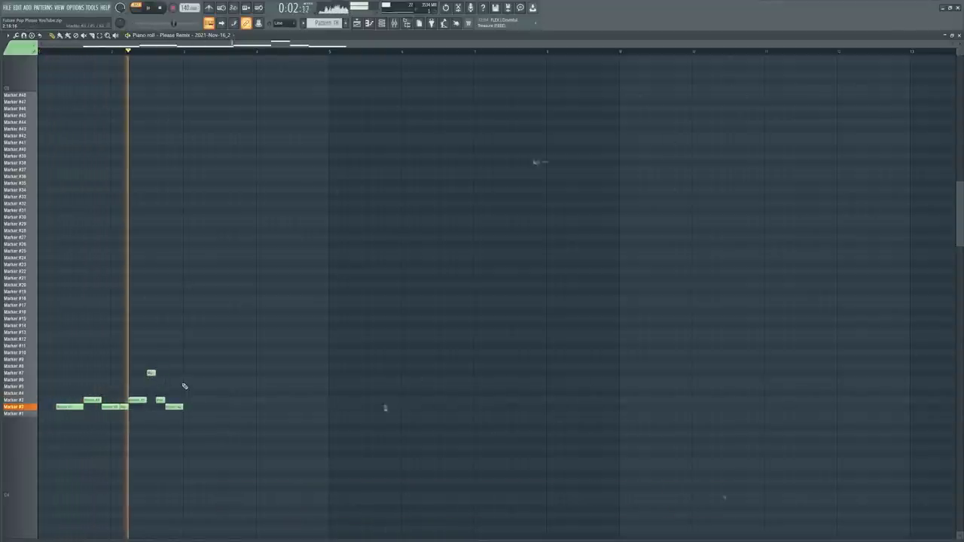
key("space")
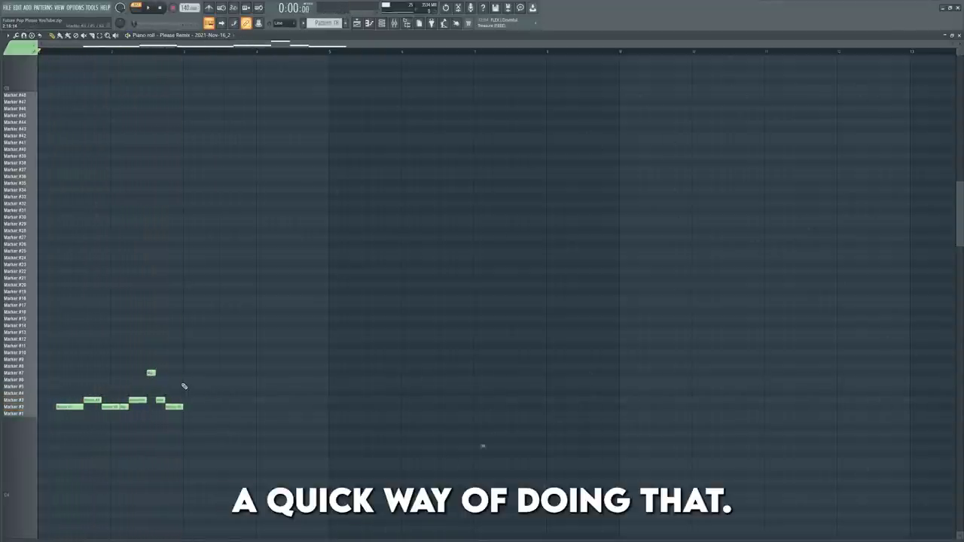
Duplicate the vocal chop pattern and vary the end of its second bar with other slices, including Marker #19
key("ctrl+b")
key("ctrl+d")
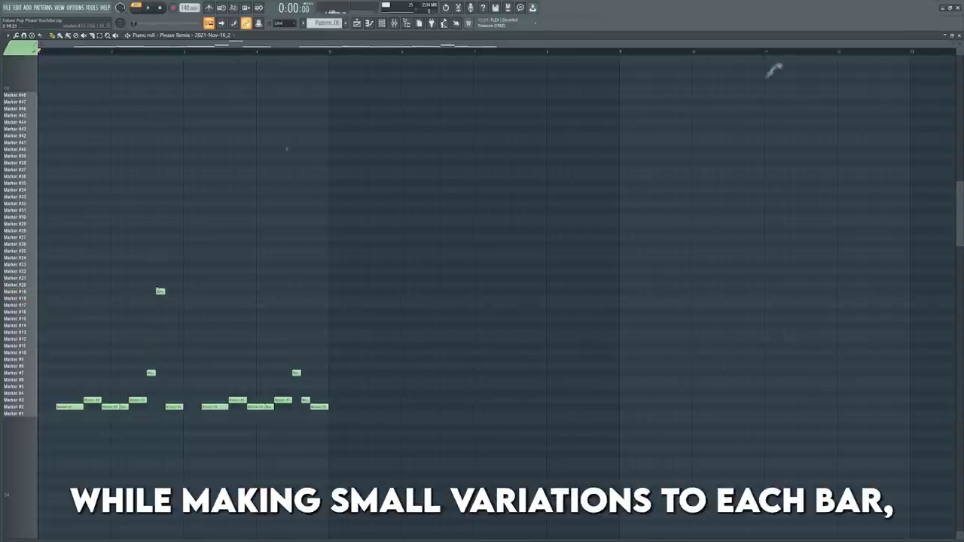
left_click(170, 264)
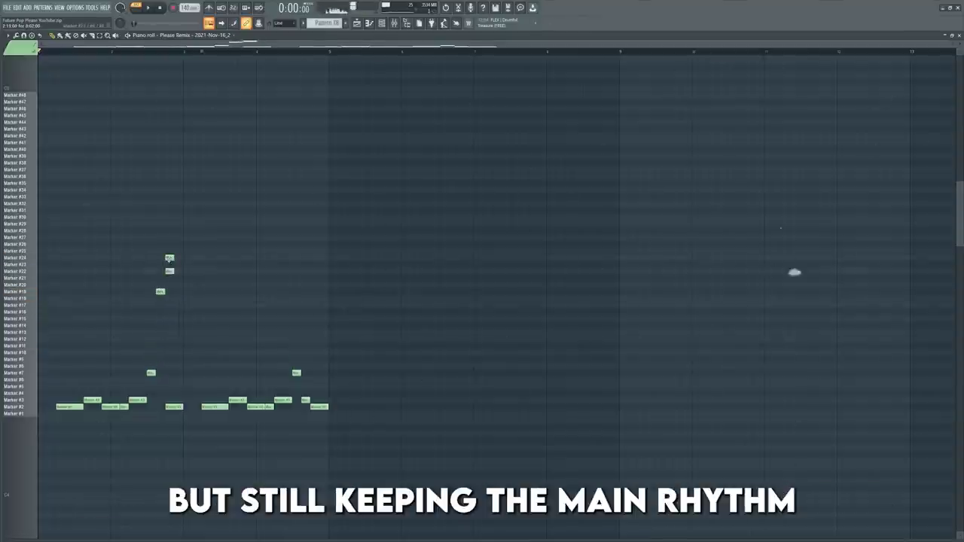
left_click_drag(167, 407, 185, 409)
key("space")
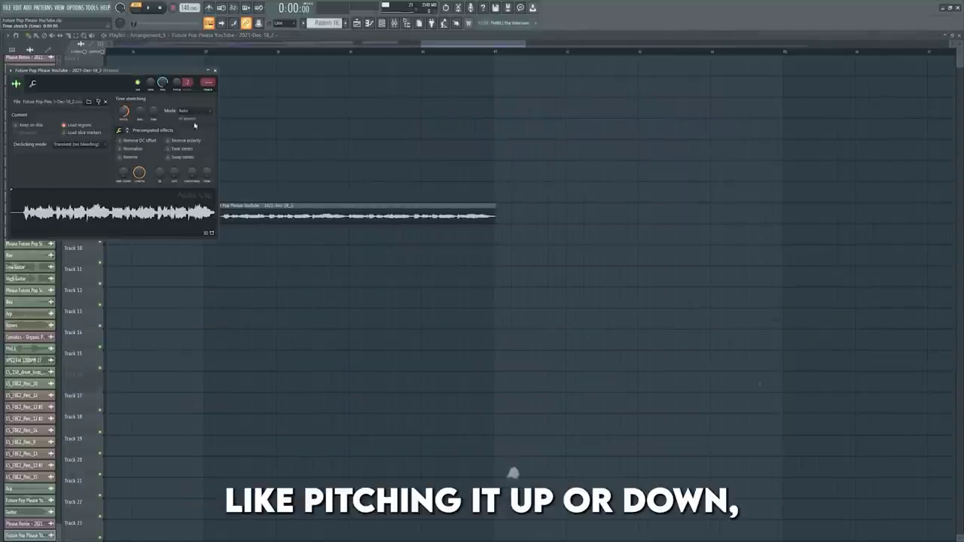
Set the rendered vocal chop clip's time stretching mode to e3 generic and play back the processed chops
left_click(194, 111)
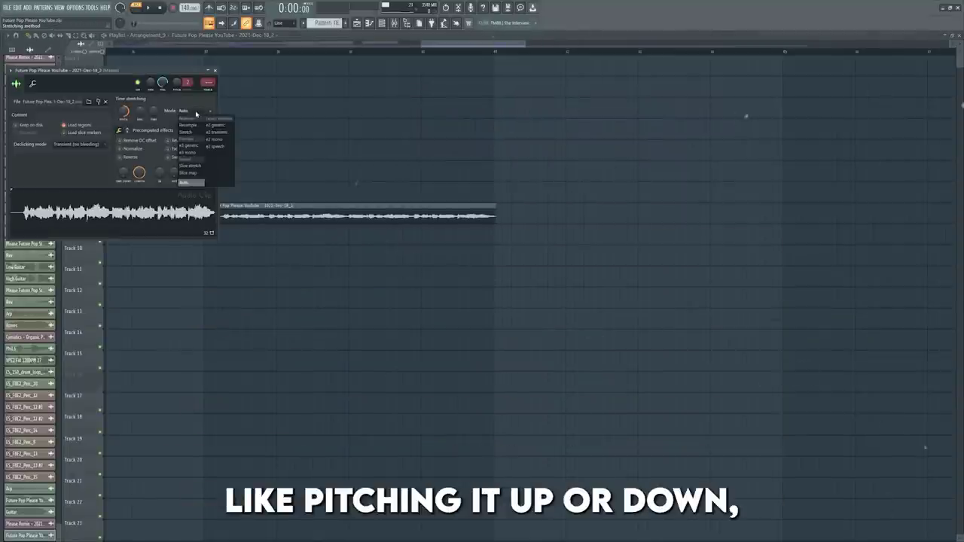
left_click(189, 146)
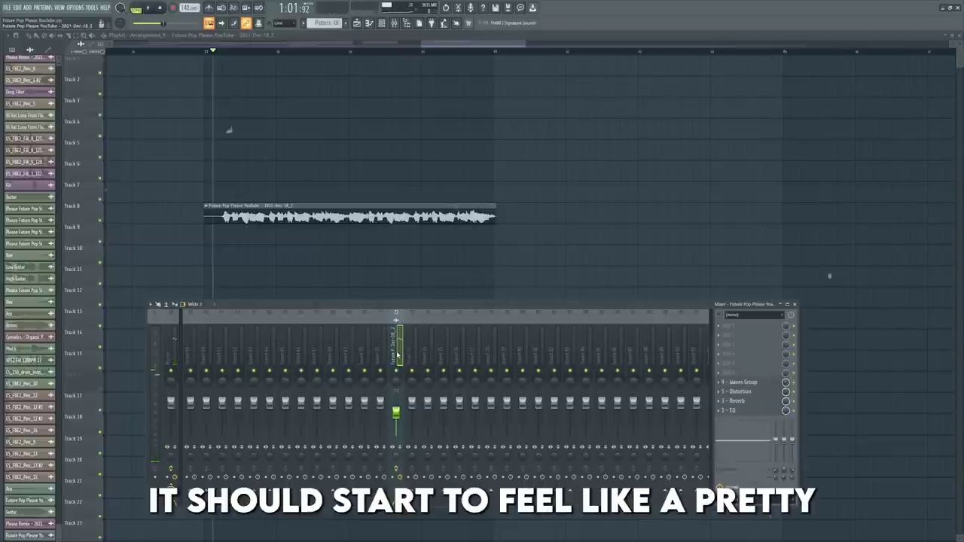
key("space")
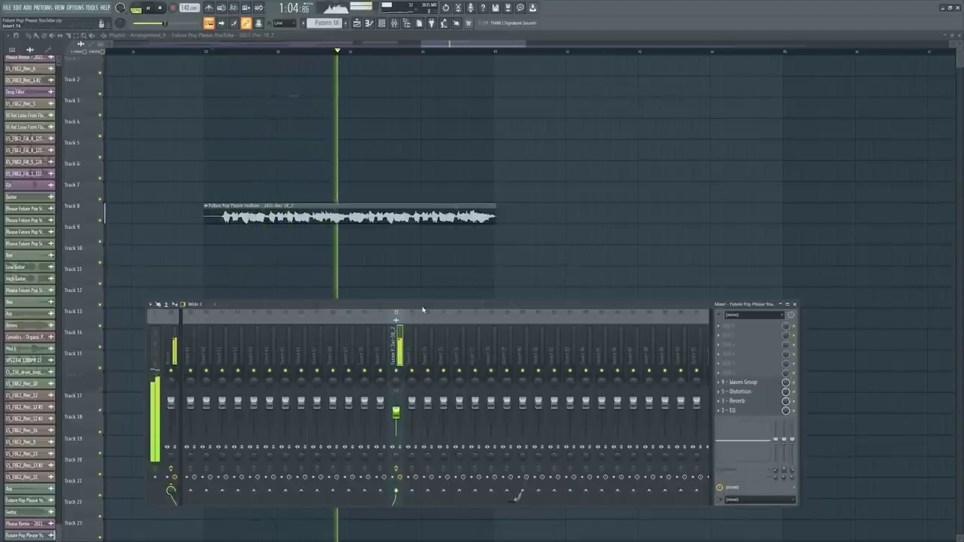
key("space")
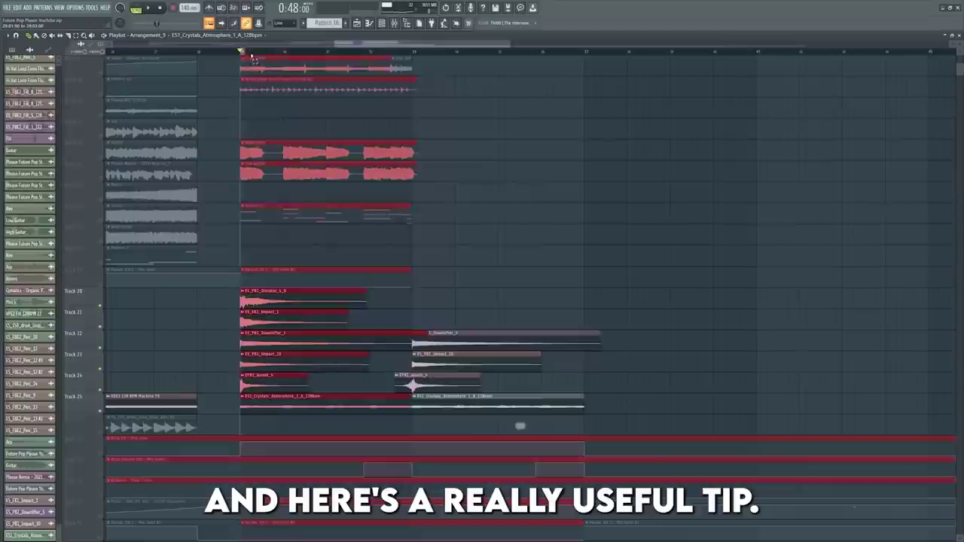
Export the drop's background effects to the desktop as Drop Loop 140bpm E.wav and bring that file into the playlist at the drop's start
left_click_drag(252, 55, 578, 71)
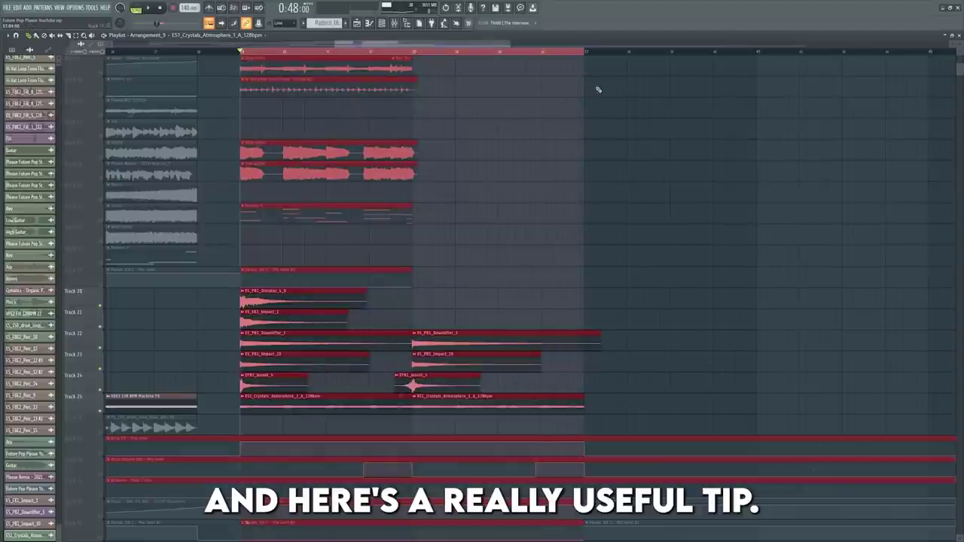
key("ctrl+d")
left_click(7, 7)
mouse_move(45, 74)
left_click(113, 78)
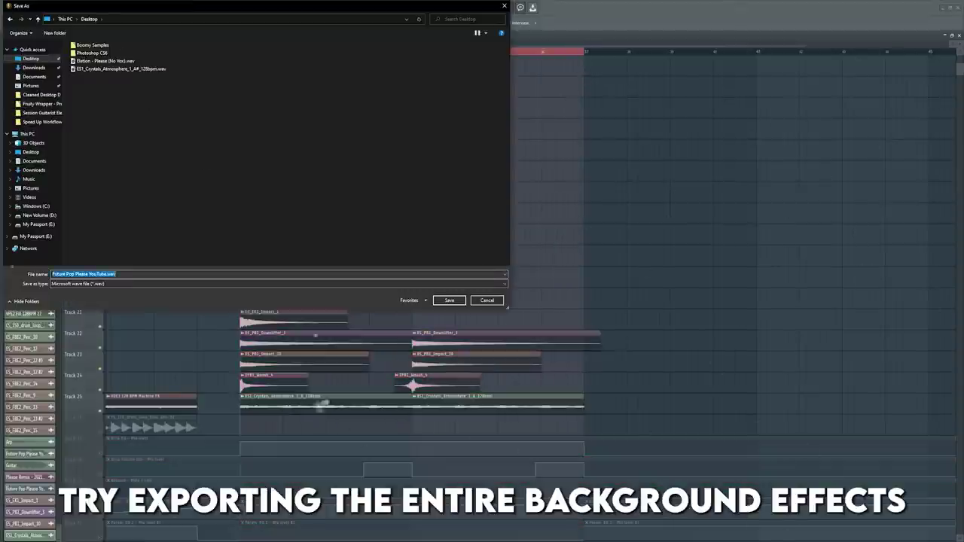
type("Drop Loop 140bpm E")
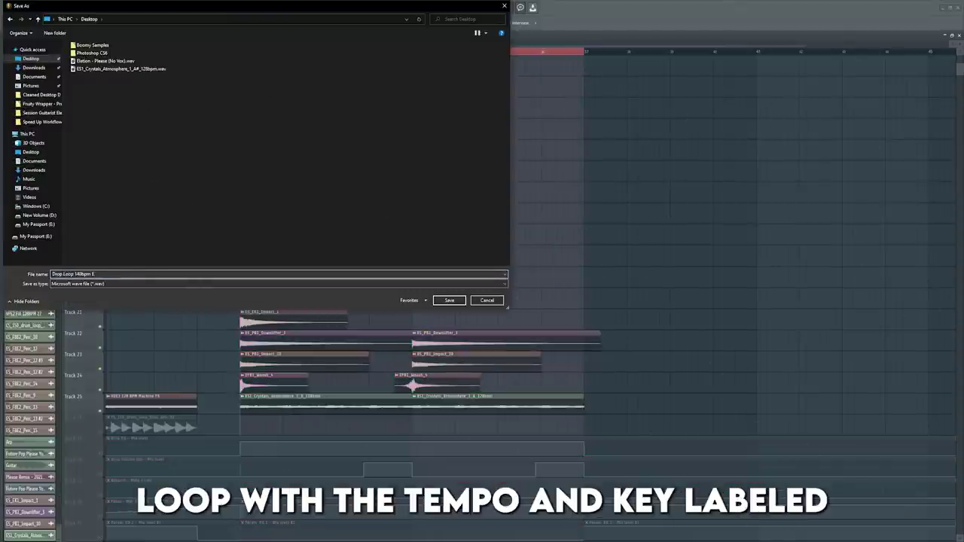
key("Return")
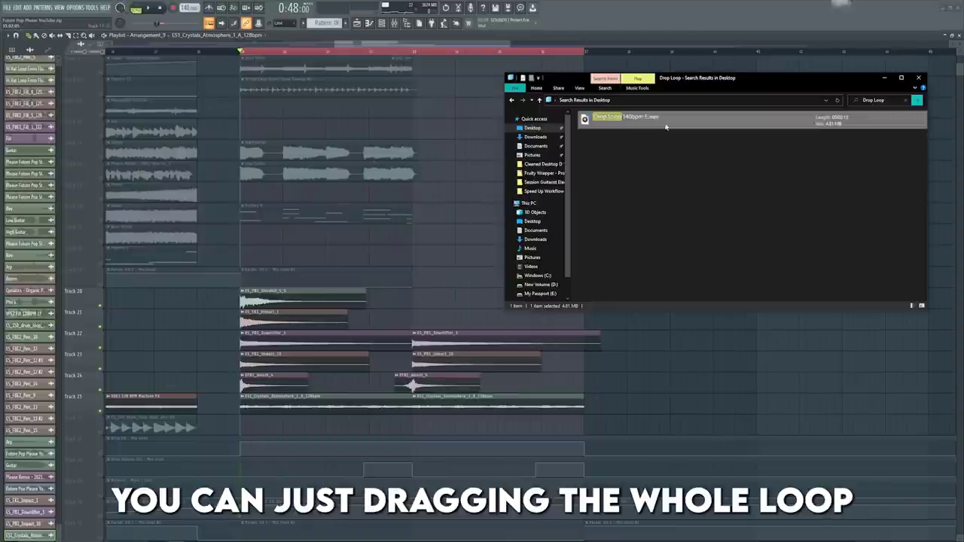
left_click_drag(667, 127, 243, 260)
right_click(99, 263)
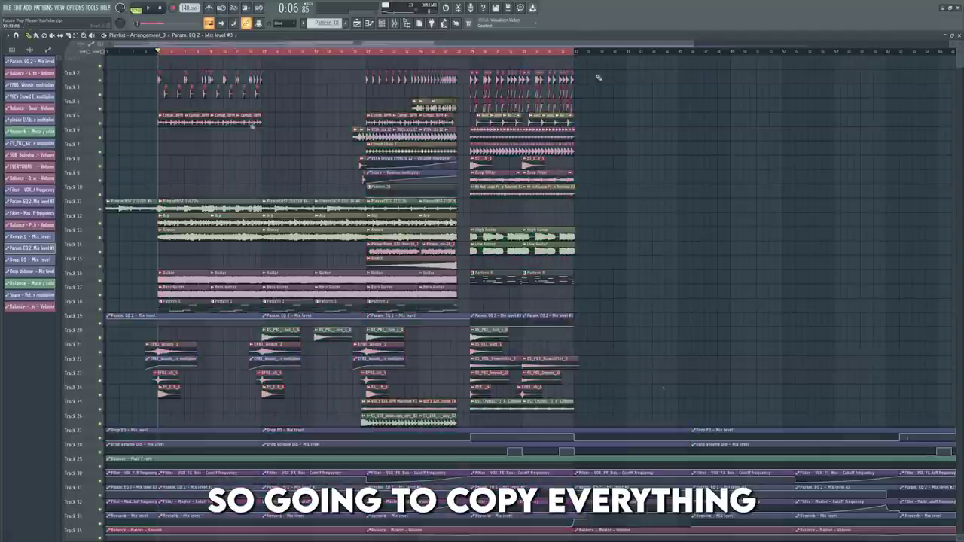
Copy all playlist clips up to the end of the first drop to build the song's second half
left_click_drag(614, 70, 168, 424)
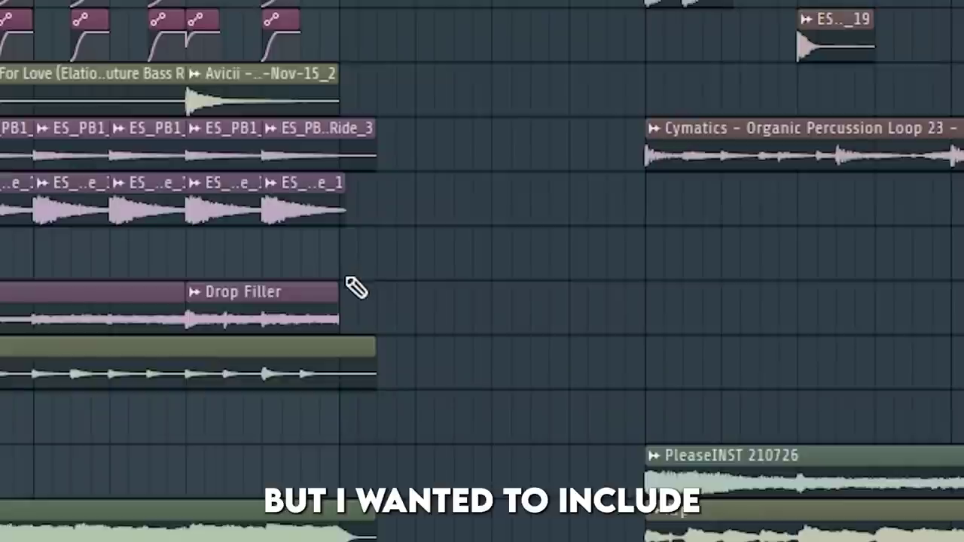
left_click(458, 160)
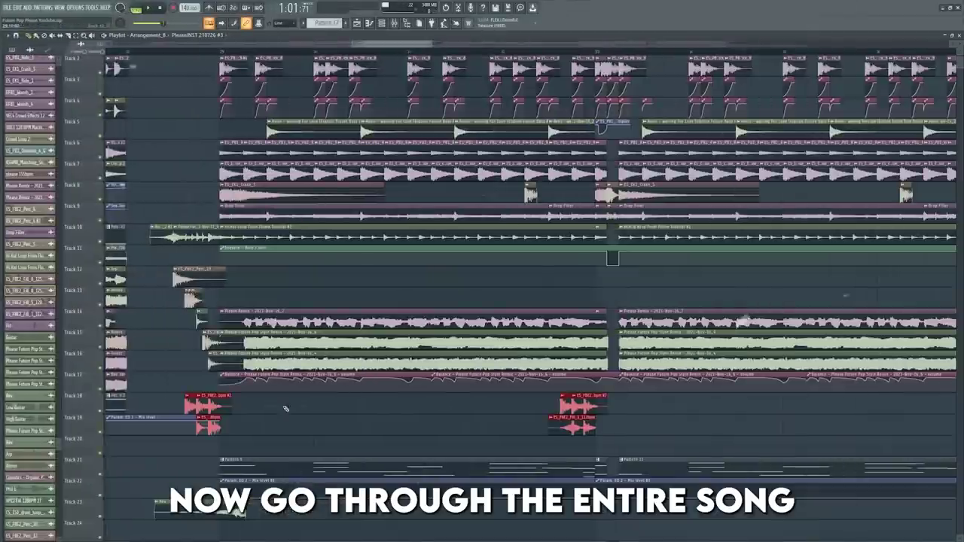
Copy the percussion fills further along the drop and reposition the kick clips to create a switch-up
left_click_drag(263, 418, 455, 418)
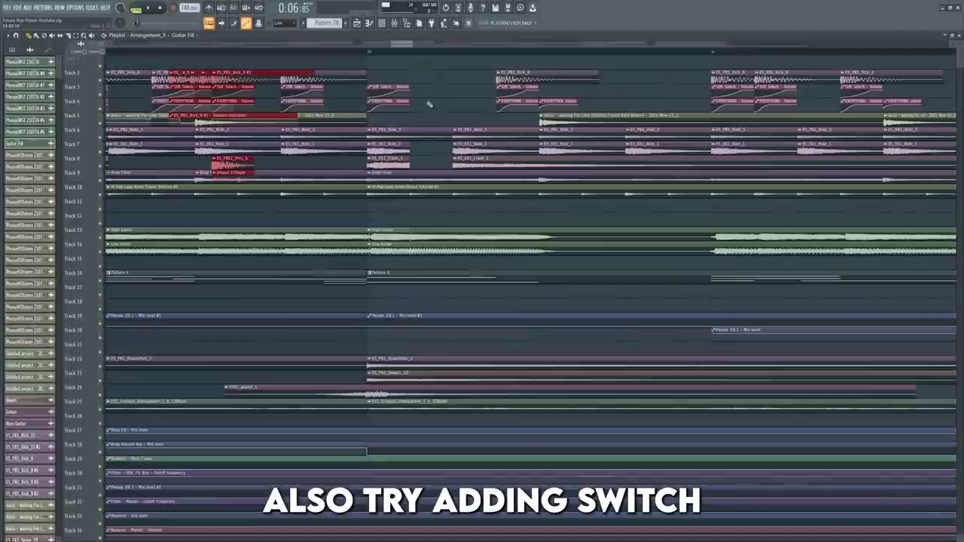
left_click_drag(308, 81, 498, 80)
scroll(387, 61, "up", 3)
left_click_drag(352, 79, 360, 79)
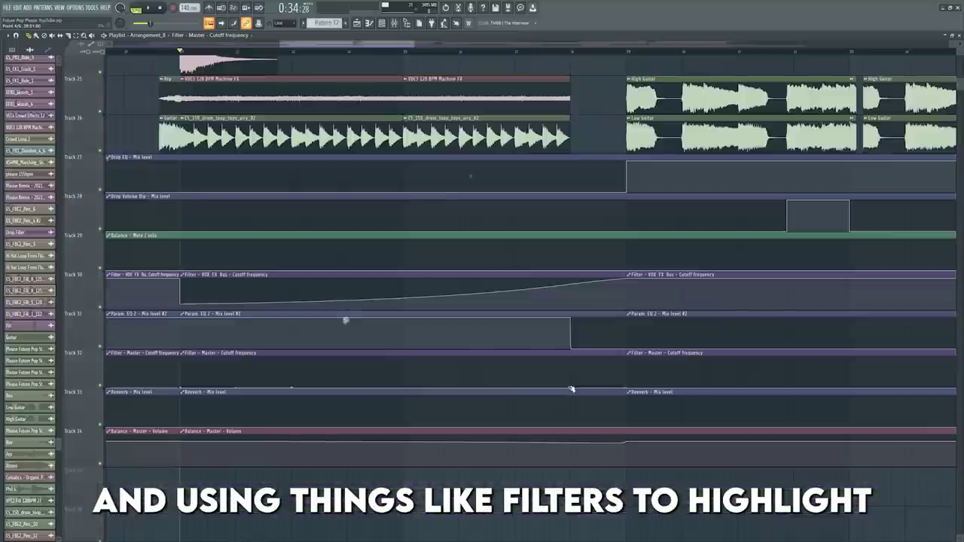
Raise the Filter - Master cutoff frequency automation to a peak where the build-up loops end, just before the drop
left_click_drag(570, 389, 577, 355)
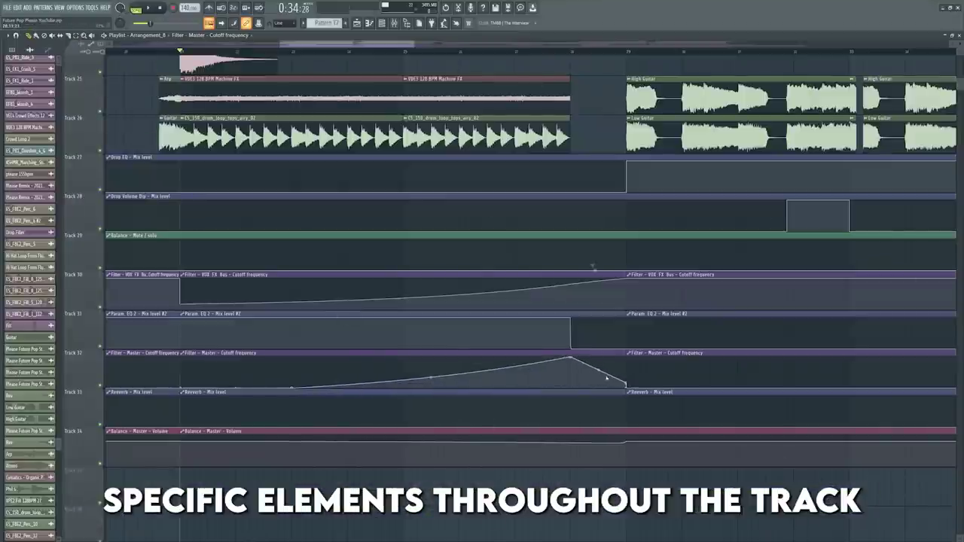